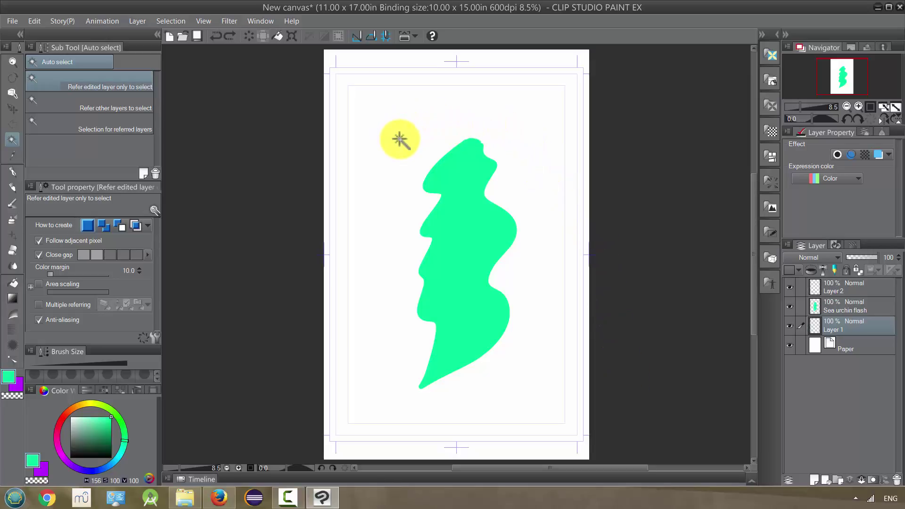
Close the current canvas and create a new canvas from the Classic Comic preset with the default settings.
click(11, 124)
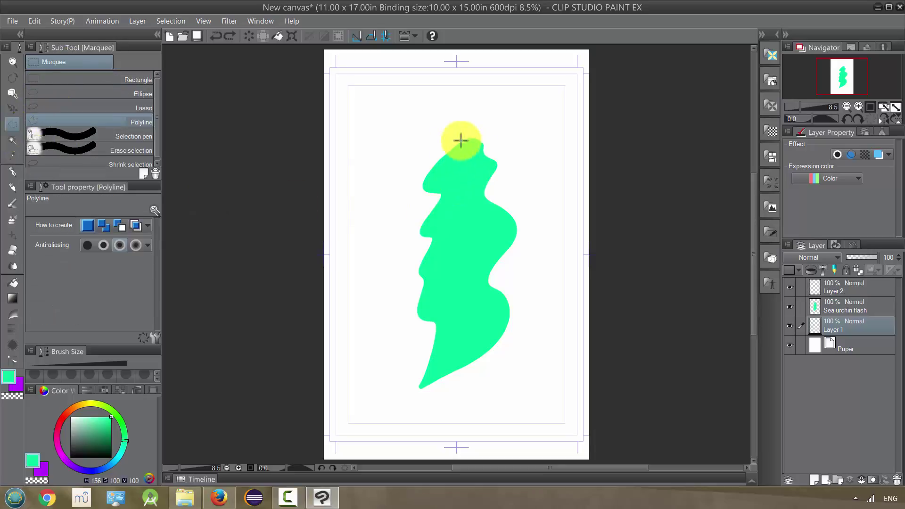
click(14, 23)
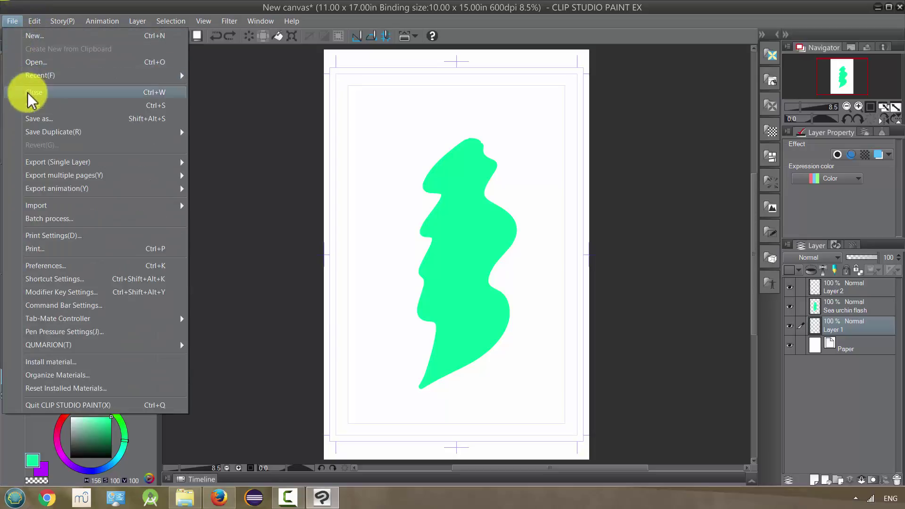
click(29, 93)
click(433, 190)
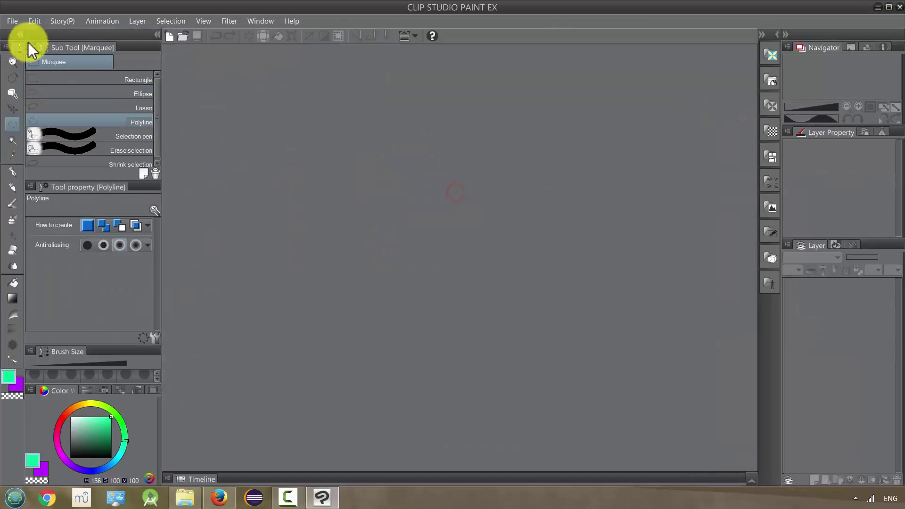
click(13, 21)
click(11, 36)
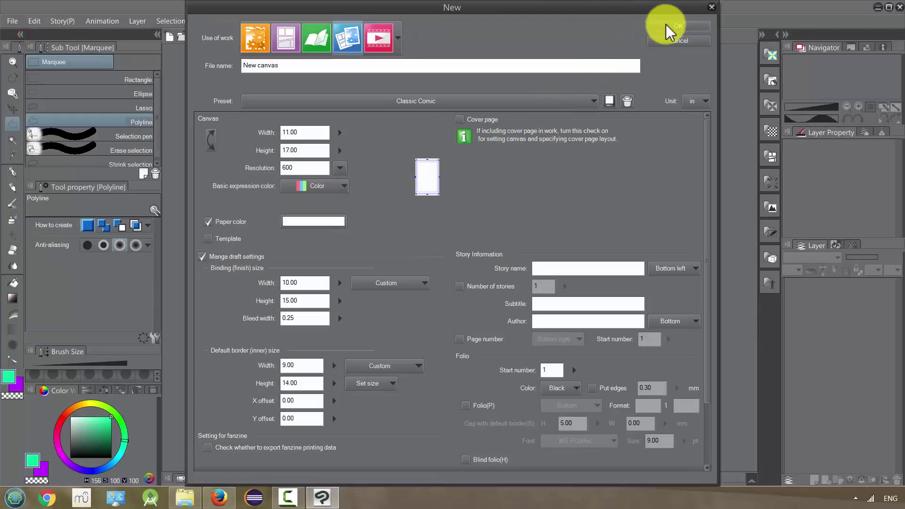
click(675, 27)
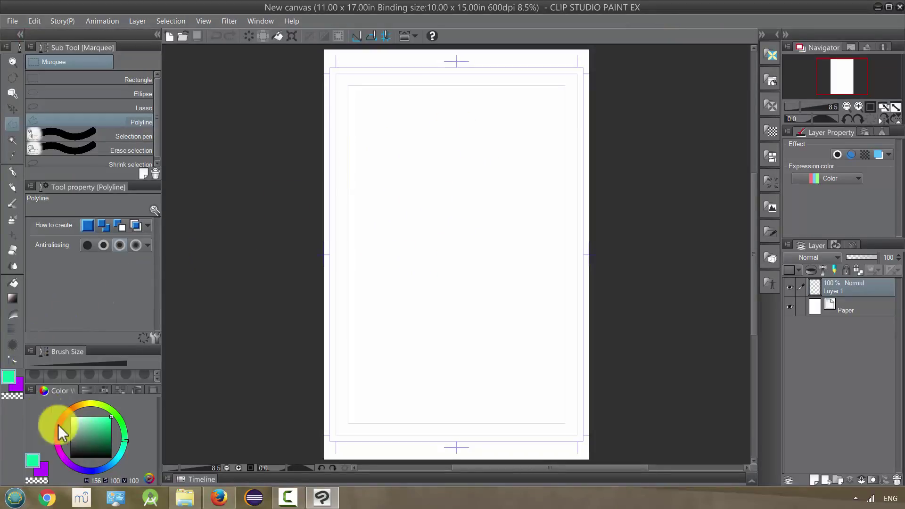
Set the drawing color to black and draw a closed wavy leaf-like outline in the middle of the page with the G-pen.
drag(98, 447, 112, 458)
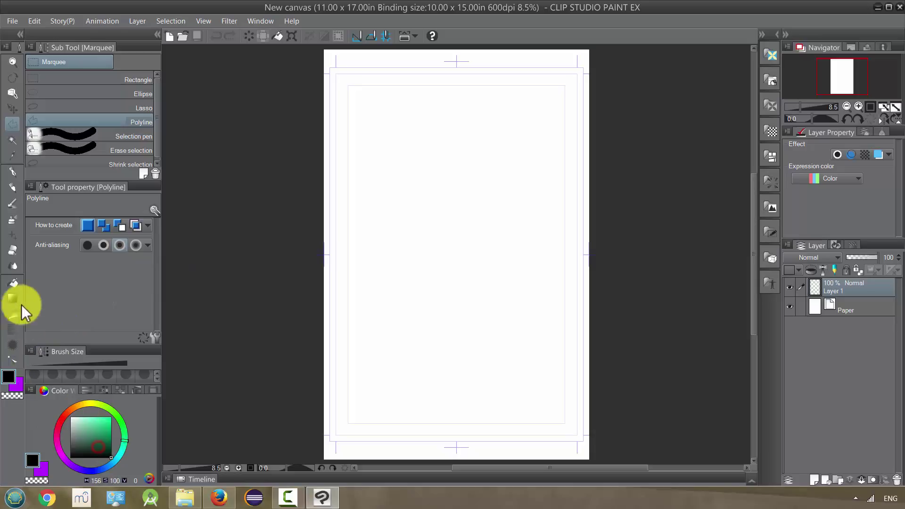
click(15, 173)
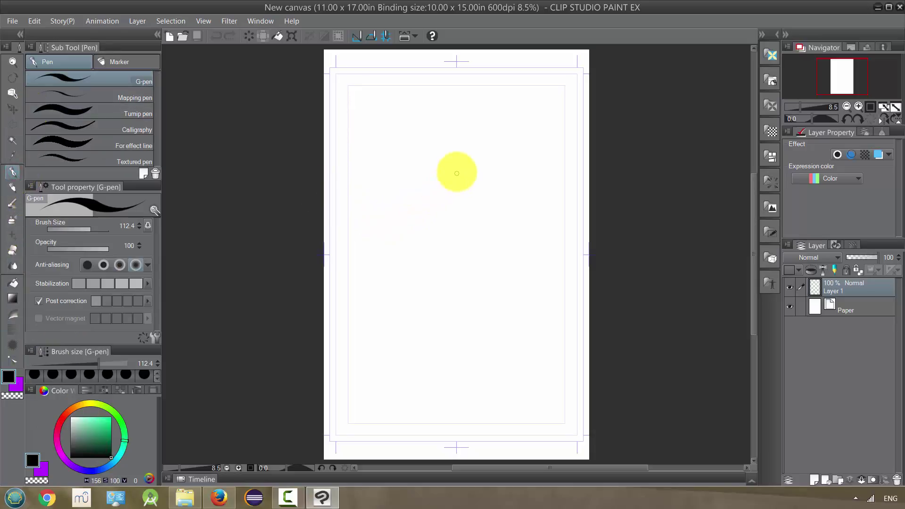
mouse_move(464, 156)
mouse_down()
mouse_move(424, 198)
mouse_move(399, 256)
mouse_move(425, 338)
mouse_move(462, 369)
mouse_move(491, 346)
mouse_move(484, 284)
mouse_move(508, 244)
mouse_move(464, 158)
mouse_up()
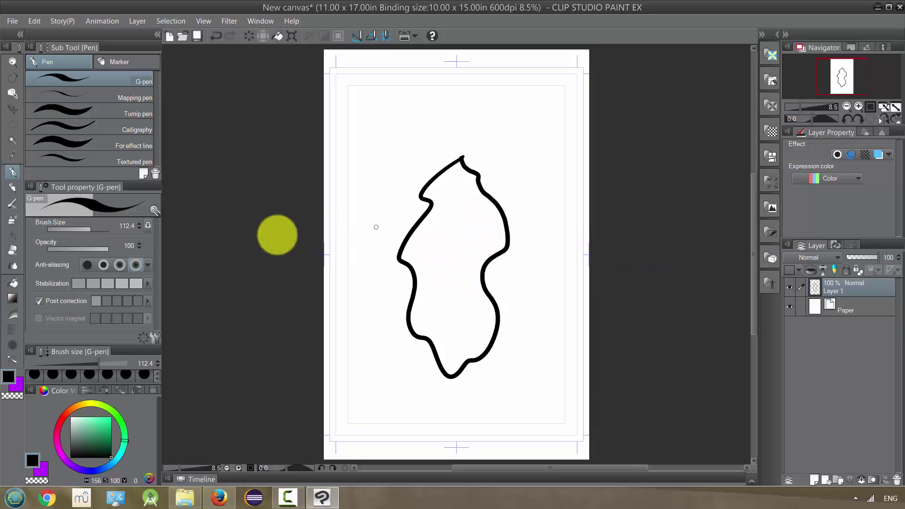
Try filling the area outside the outline with bright green from an Auto select selection, undo the fill and deselect.
click(13, 141)
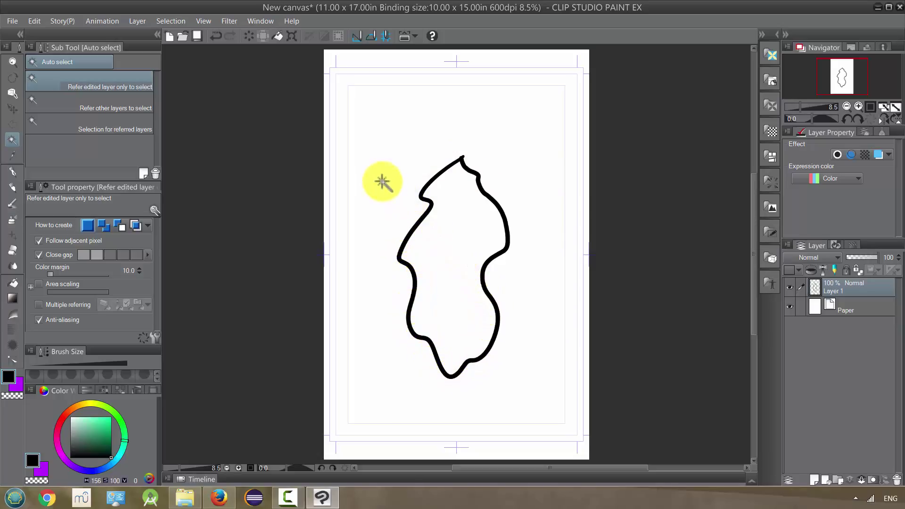
click(391, 136)
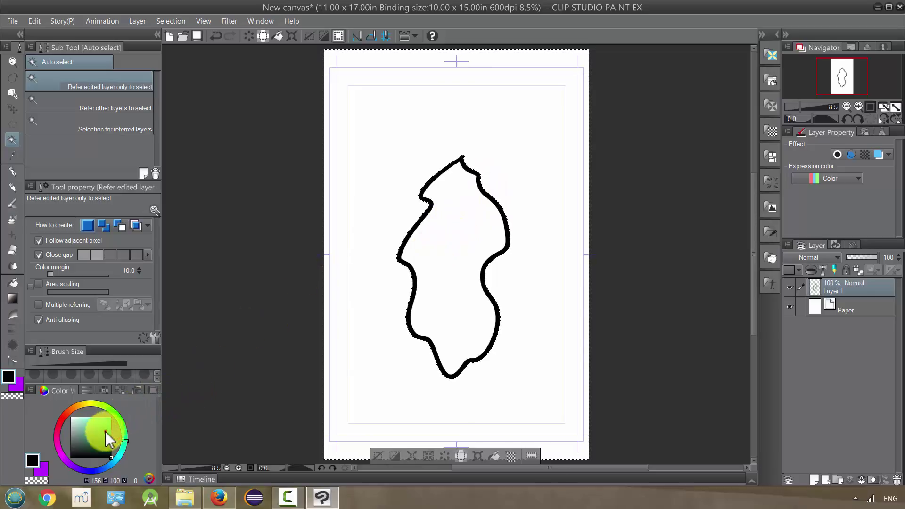
drag(109, 440, 131, 410)
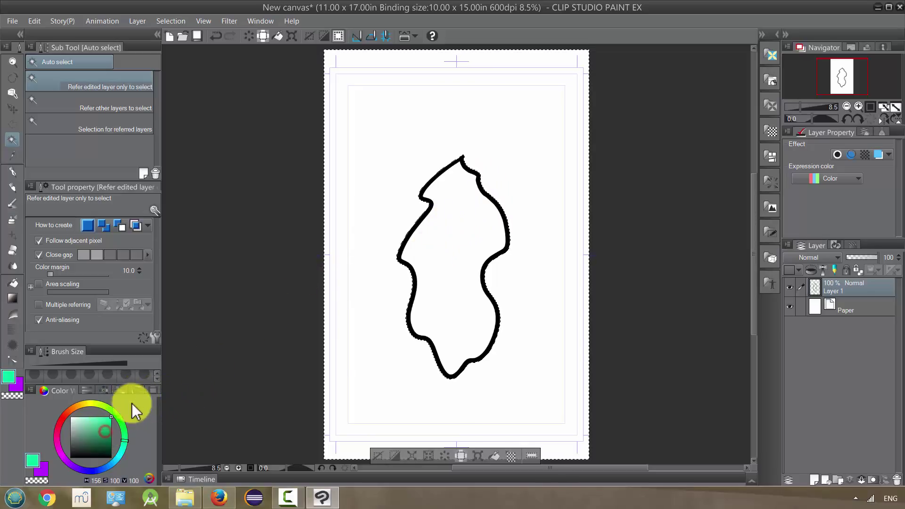
click(493, 457)
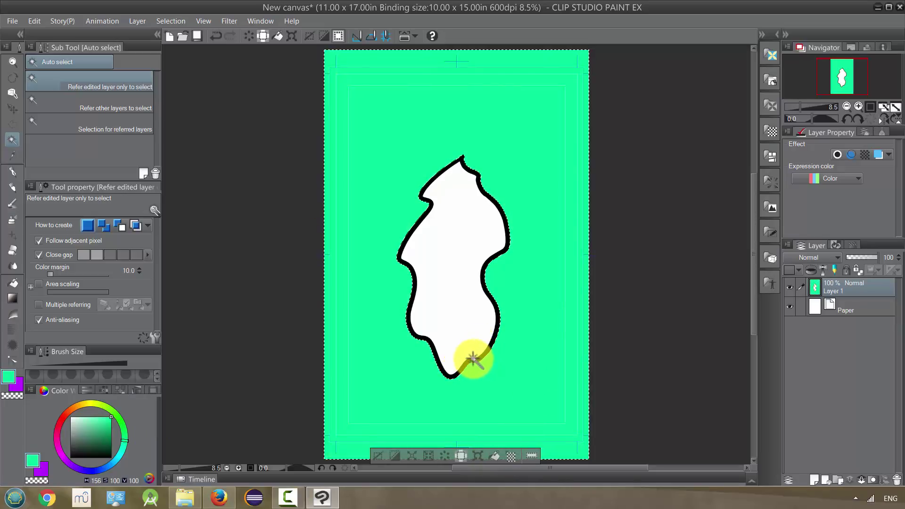
key(ctrl+z)
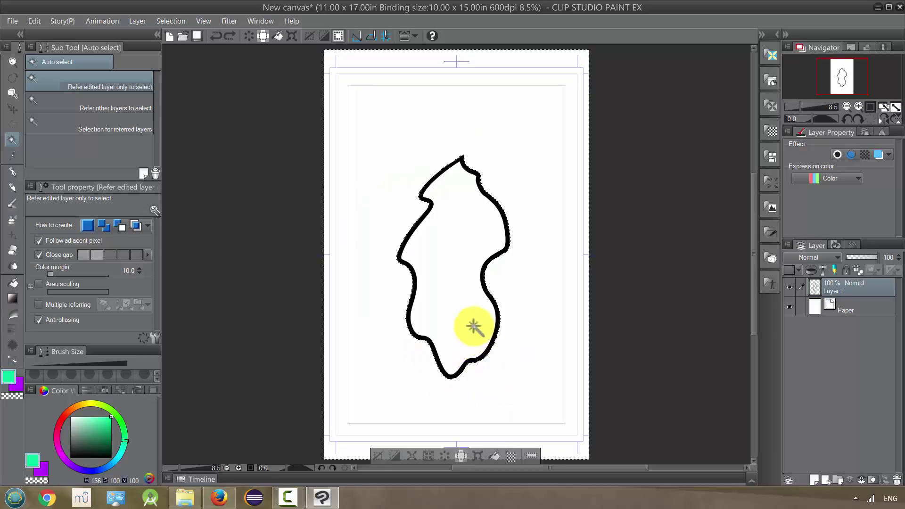
click(378, 456)
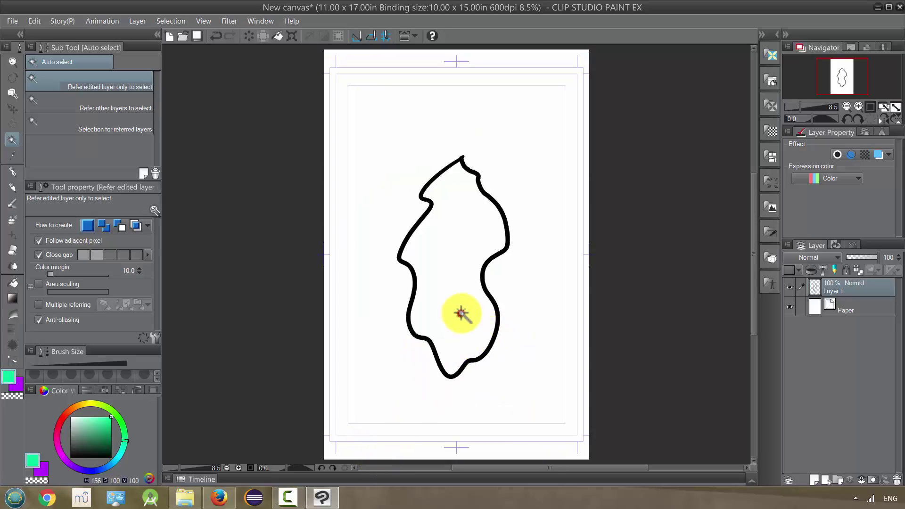
Try recoloring the black outline green by selecting the line itself with Auto select, undo the fill and deselect.
click(462, 316)
key(ctrl+z)
scroll(412, 294, up, 6)
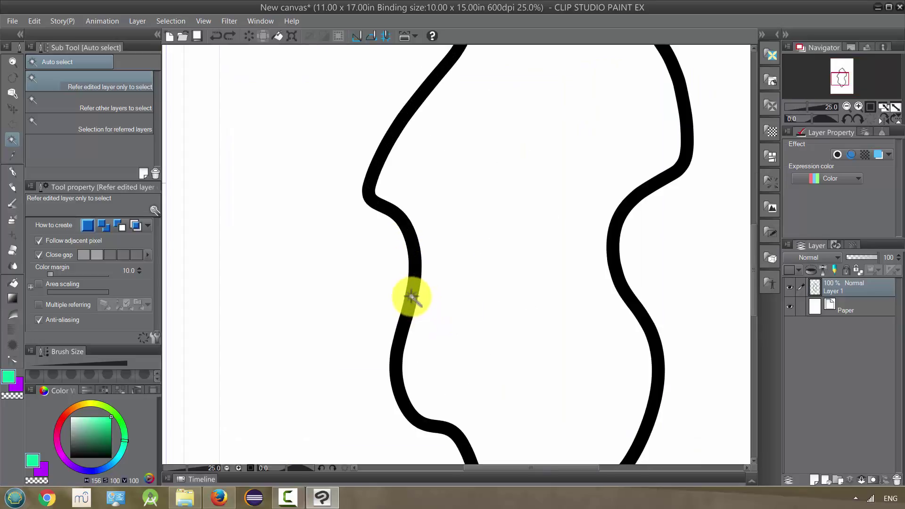
scroll(412, 295, down, 4)
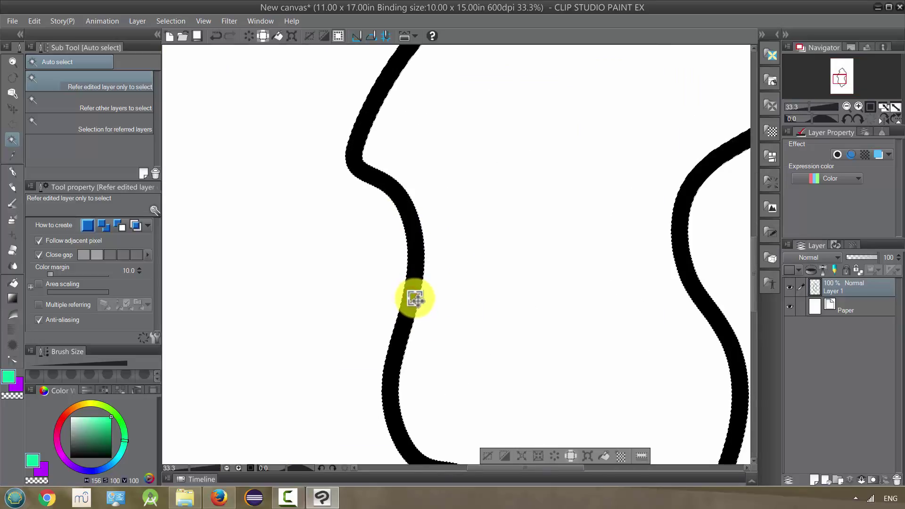
click(411, 165)
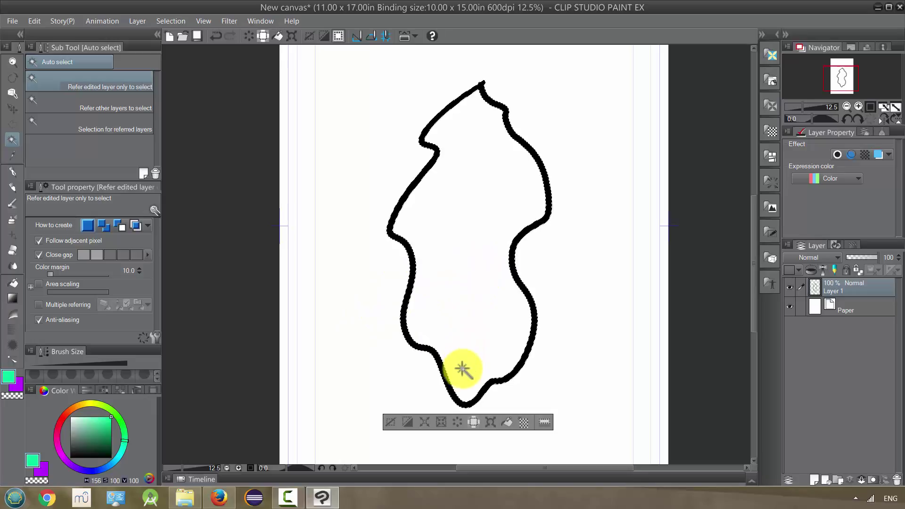
click(507, 424)
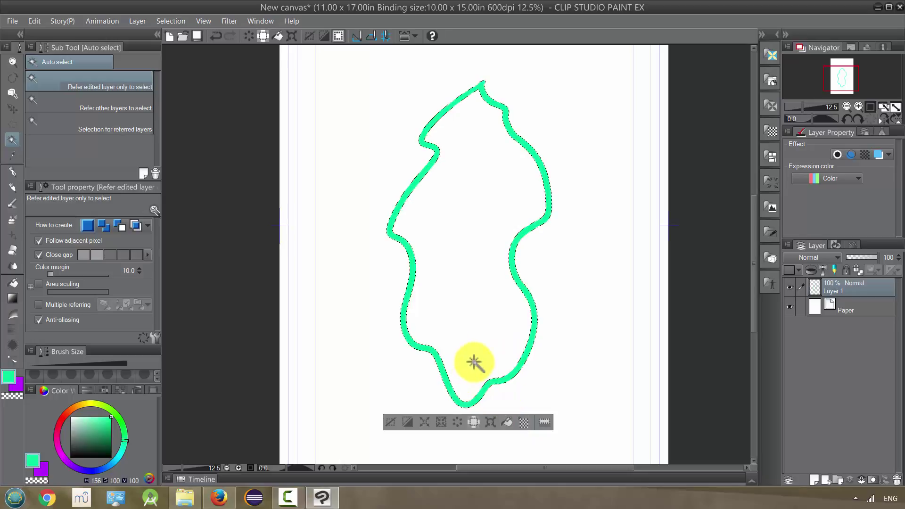
key(ctrl+z)
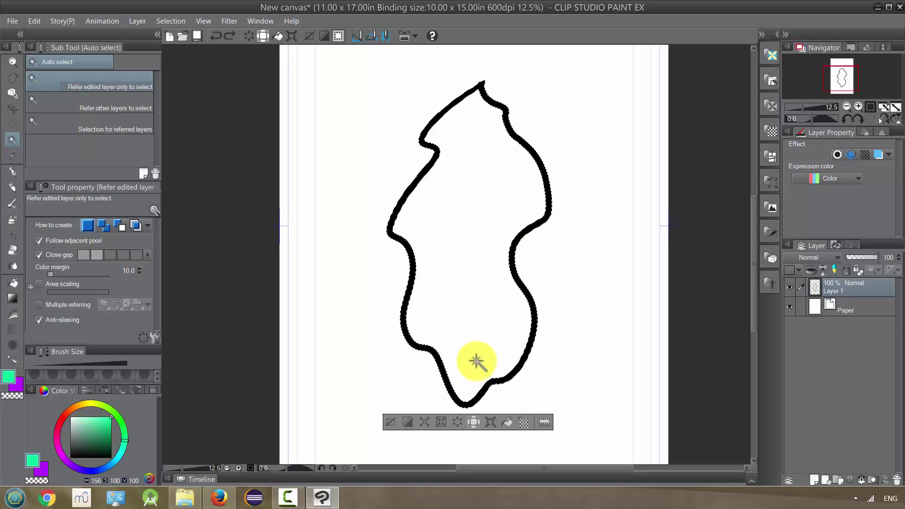
click(391, 422)
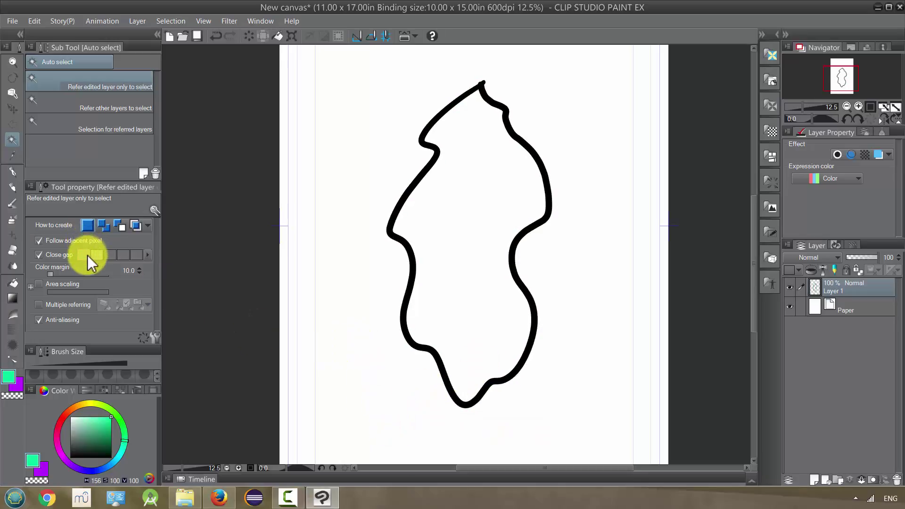
Try filling all empty areas inside and outside the outline with green, with Follow adjacent pixel off, then undo and deselect.
click(38, 241)
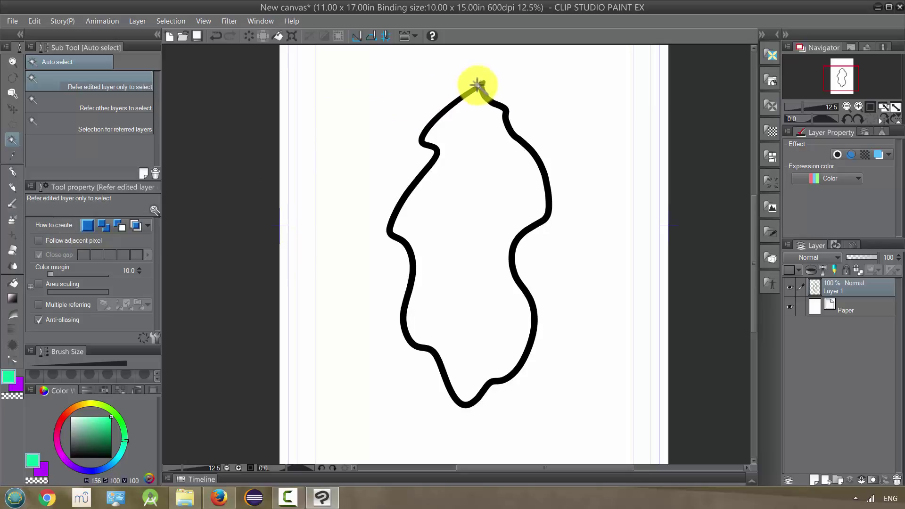
click(355, 132)
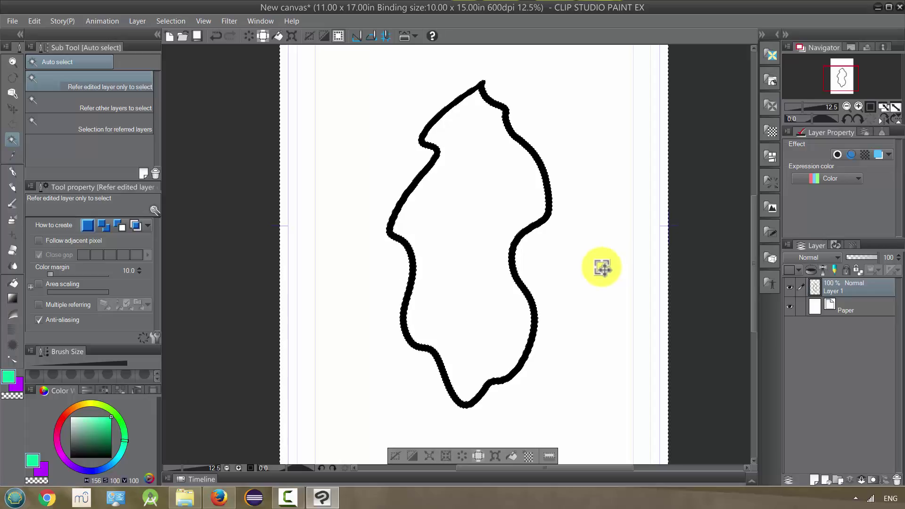
click(510, 455)
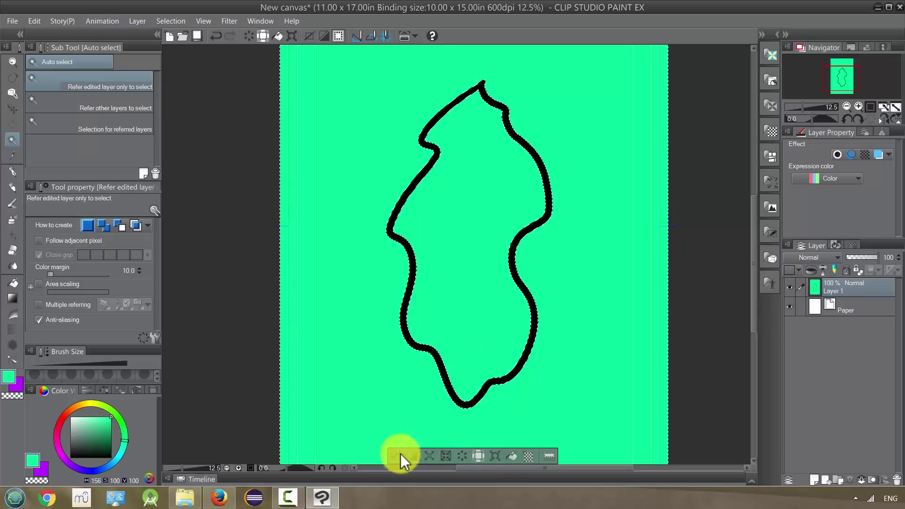
key(ctrl+z)
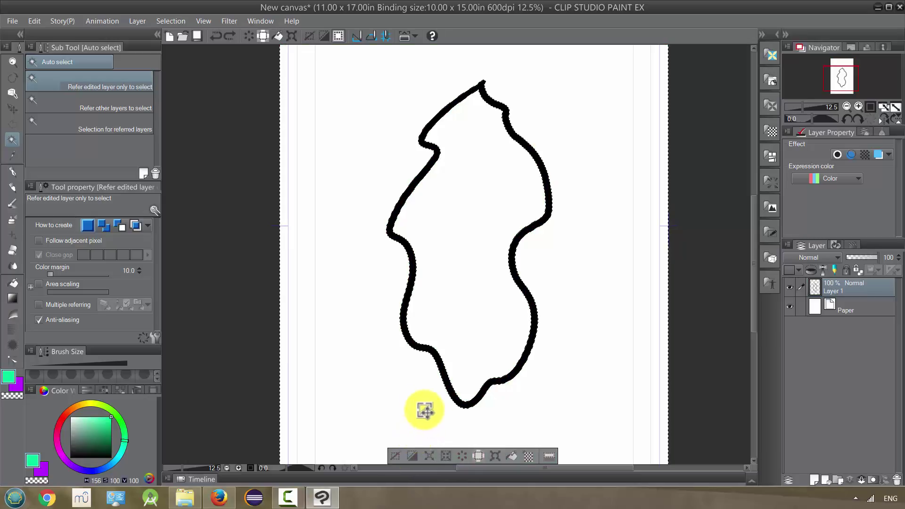
click(397, 456)
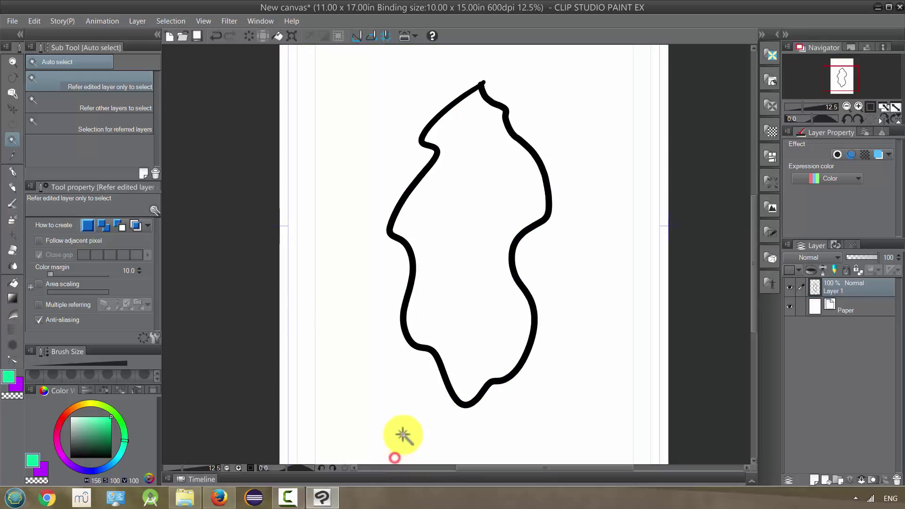
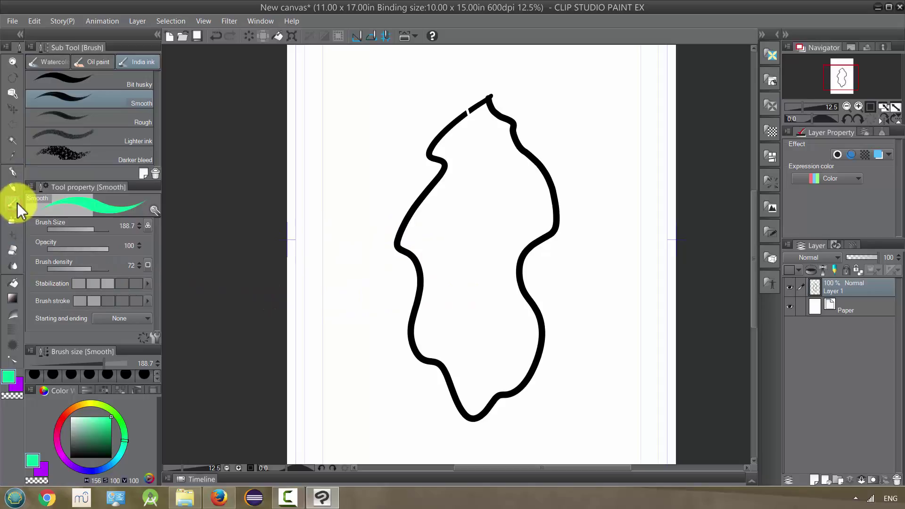
Try selecting the interior of the gapped outline using Auto select with Close gap, check the gap, and undo the selection.
click(12, 143)
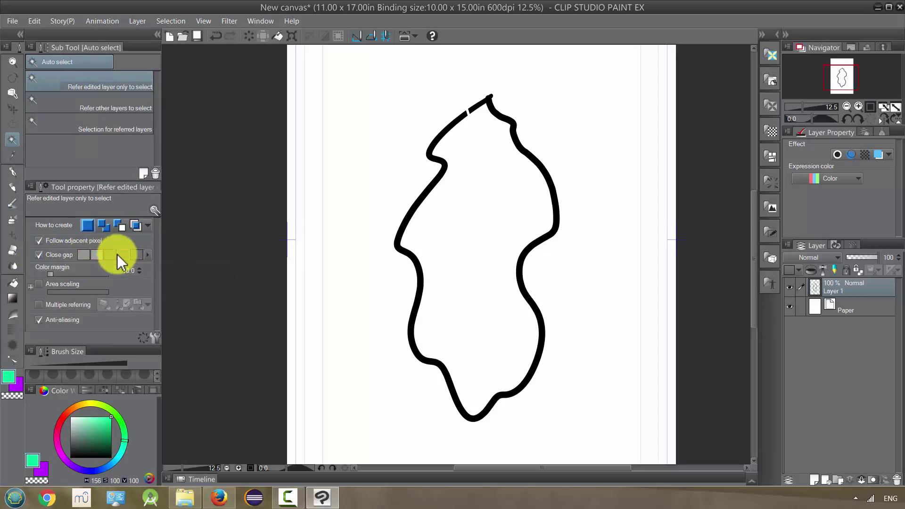
click(94, 255)
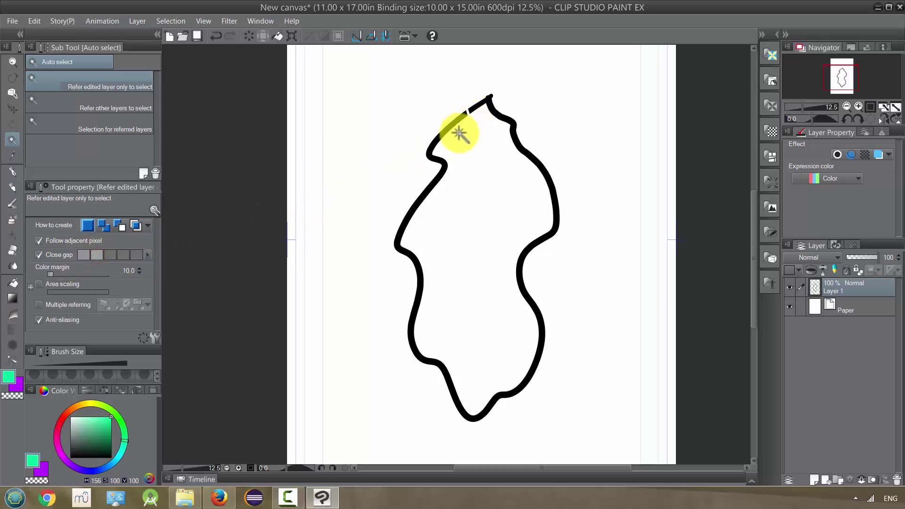
click(482, 244)
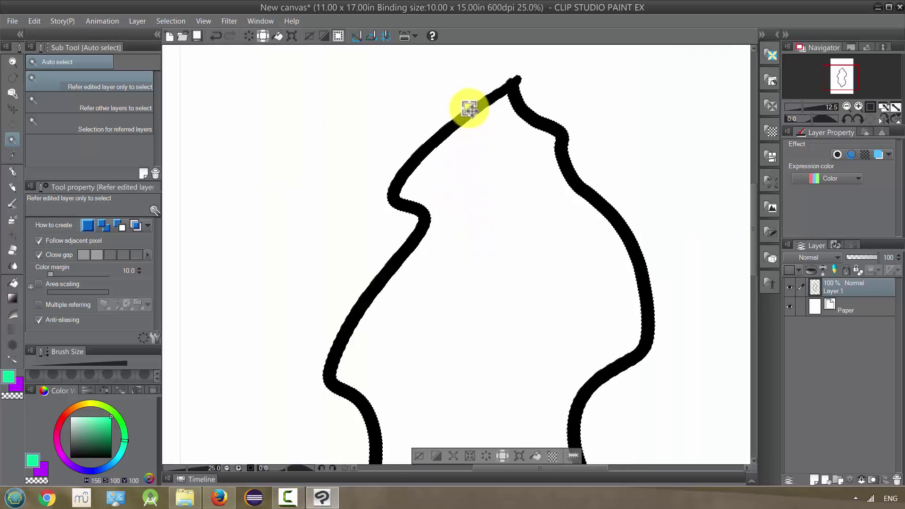
scroll(471, 104, up, 2)
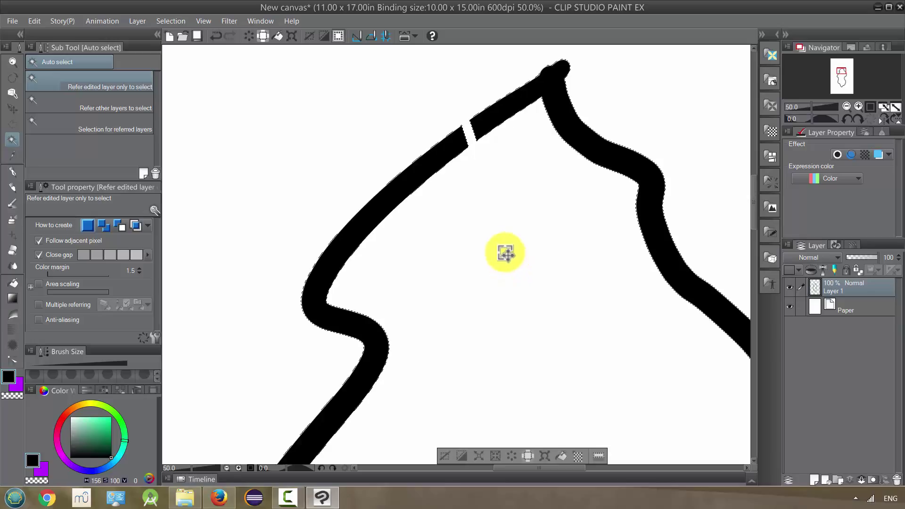
key(ctrl+z)
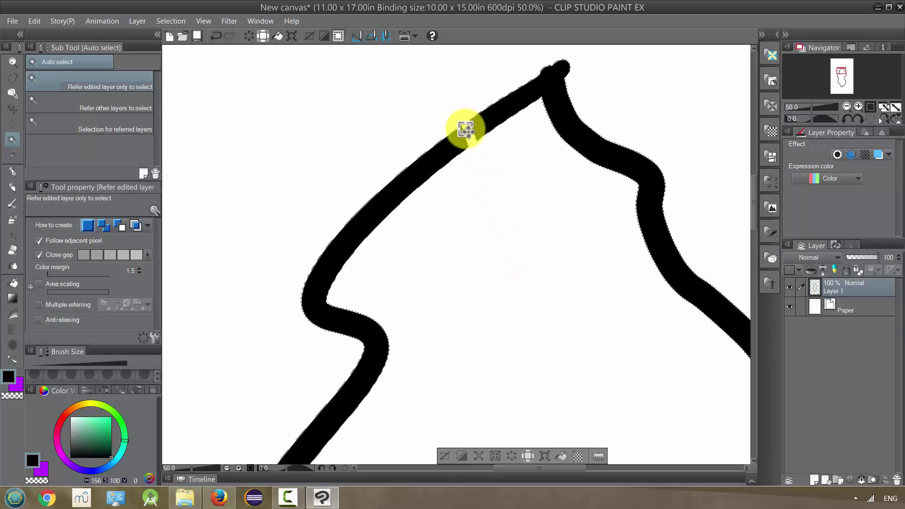
key(ctrl+z)
key(ctrl+z)
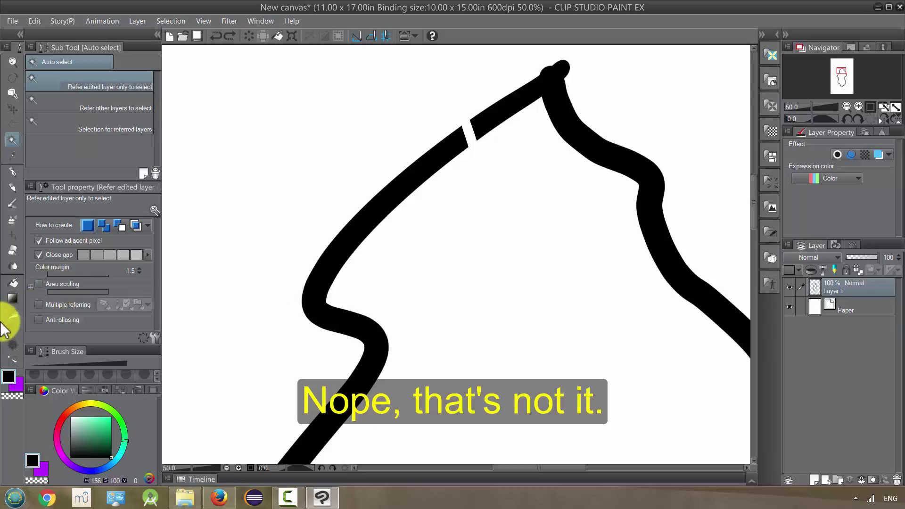
Draw a short black G-pen stroke across the break in the outline to narrow the gap.
click(13, 172)
scroll(460, 118, up, 2)
mouse_move(469, 151)
mouse_down()
mouse_move(461, 105)
mouse_move(471, 151)
mouse_up()
scroll(485, 153, down, 1)
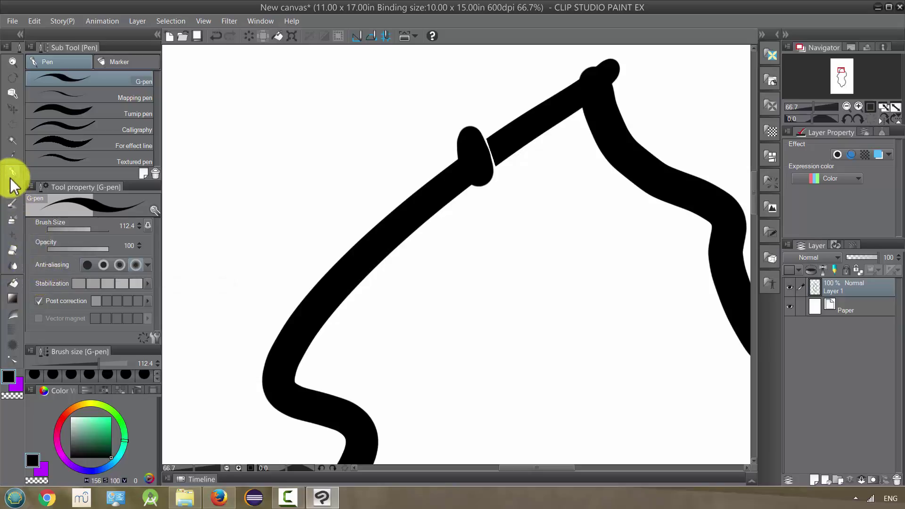
Select the outline's interior with Auto select and check the selection edge at the narrowed gap.
click(11, 142)
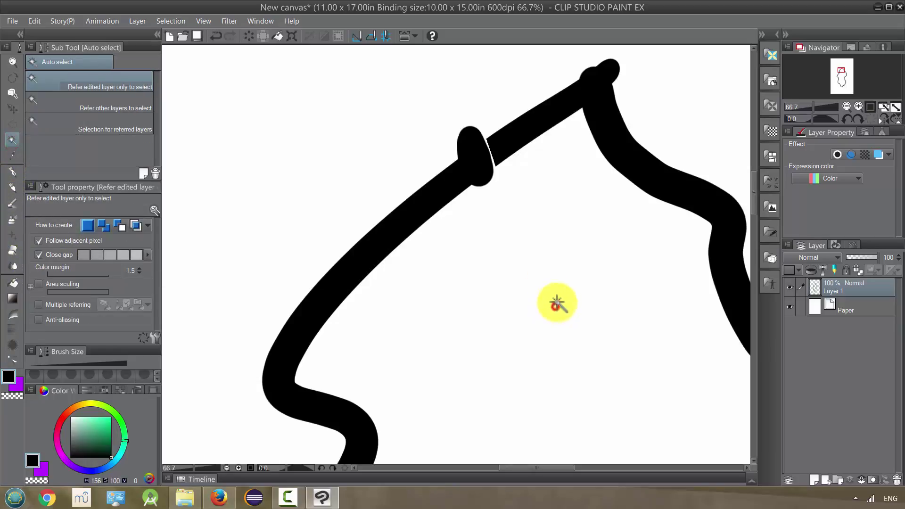
click(488, 177)
scroll(492, 170, up, 4)
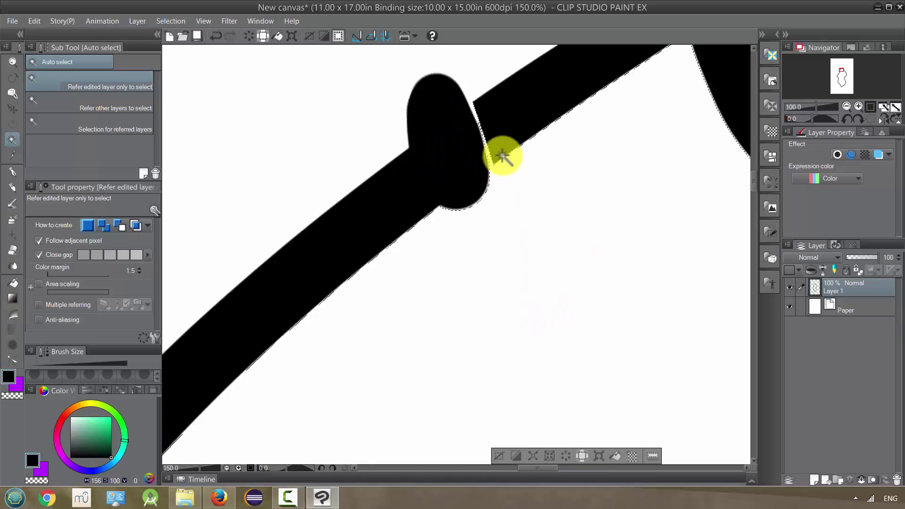
Inspect the selection edge inside the narrowed gap up close, and undo the selection.
scroll(495, 156, up, 1)
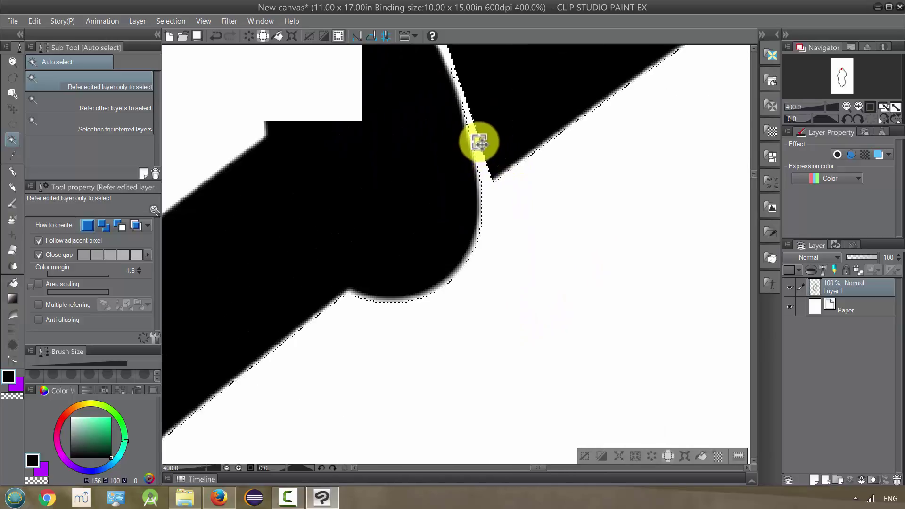
scroll(479, 142, down, 2)
scroll(482, 143, down, 2)
scroll(485, 162, down, 1)
key(ctrl+z)
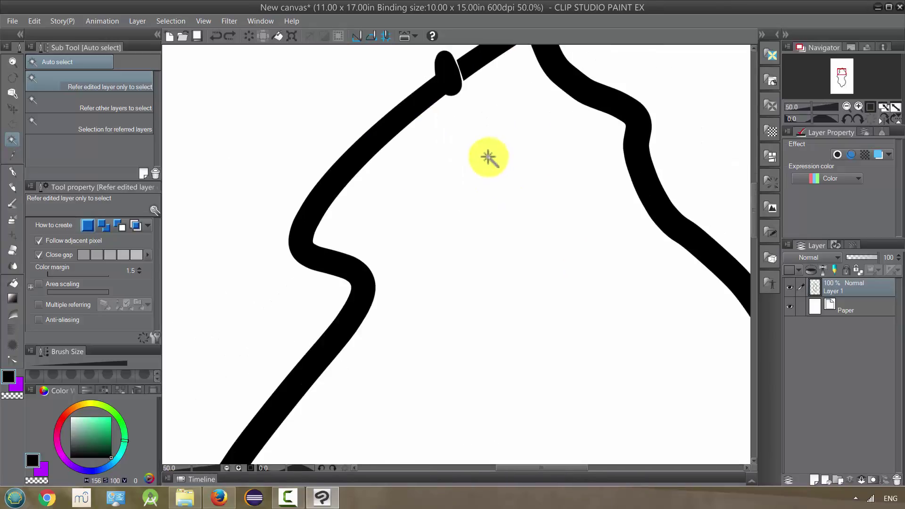
Select the outline's interior using Refer other layers to select, and inspect how the selection edge runs around the gap.
click(124, 104)
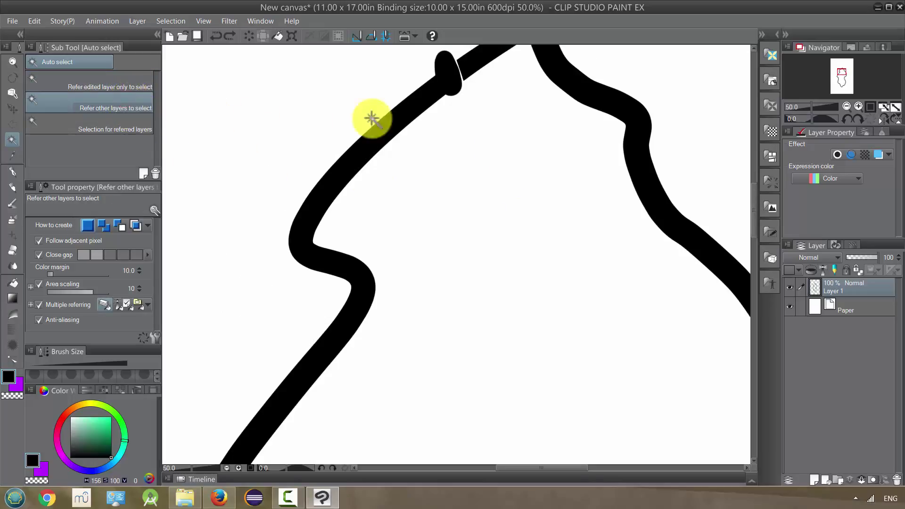
click(488, 151)
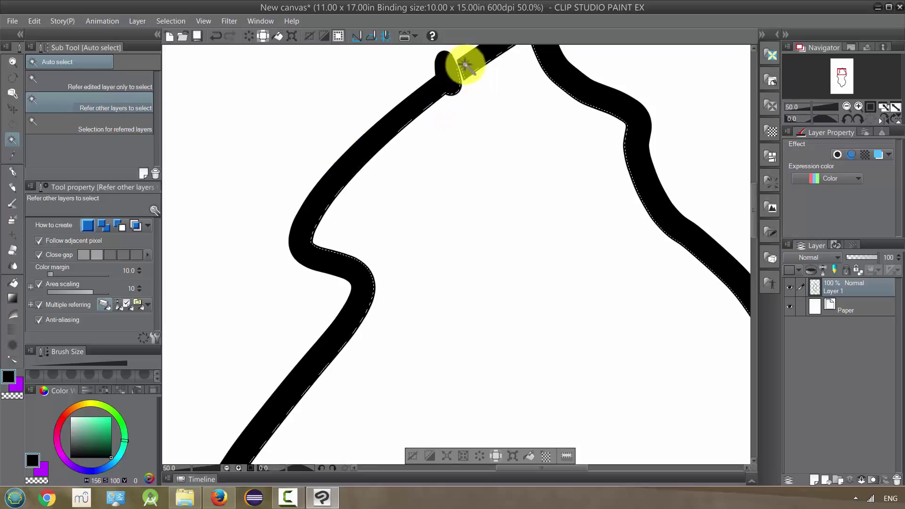
scroll(465, 65, up, 5)
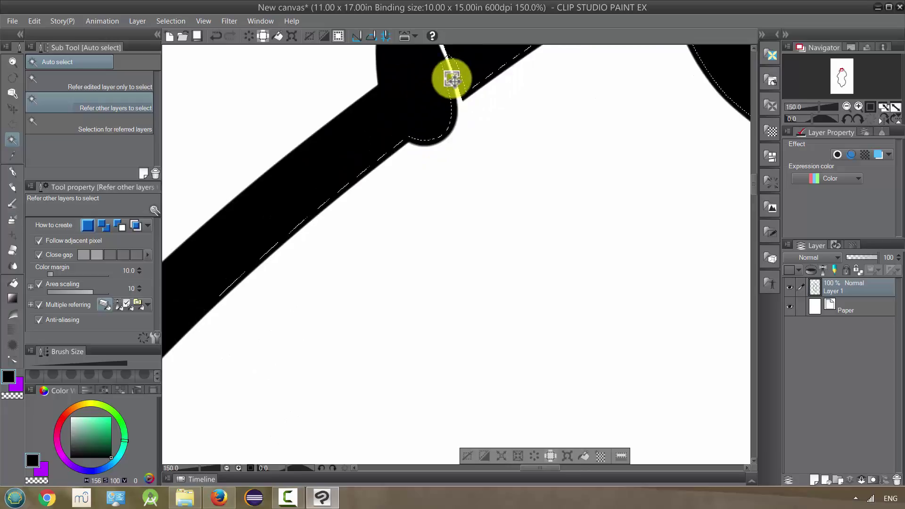
drag(449, 91, 466, 160)
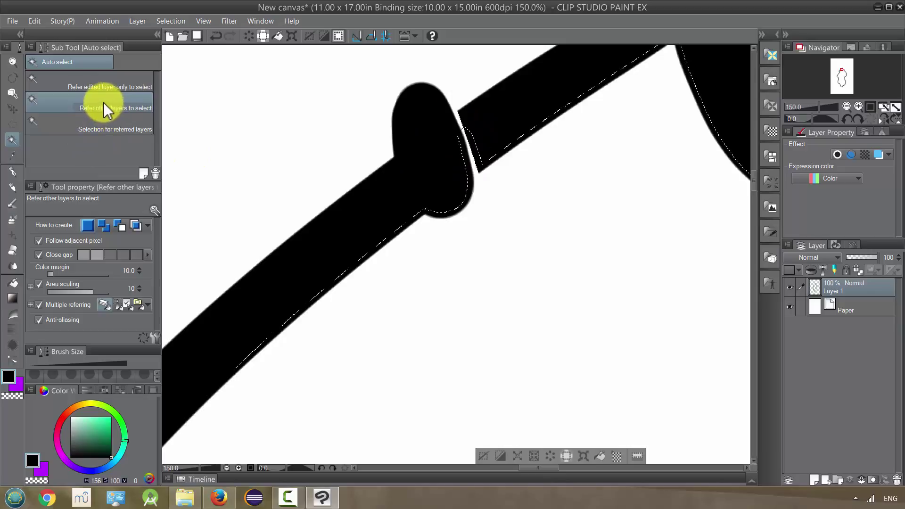
click(485, 114)
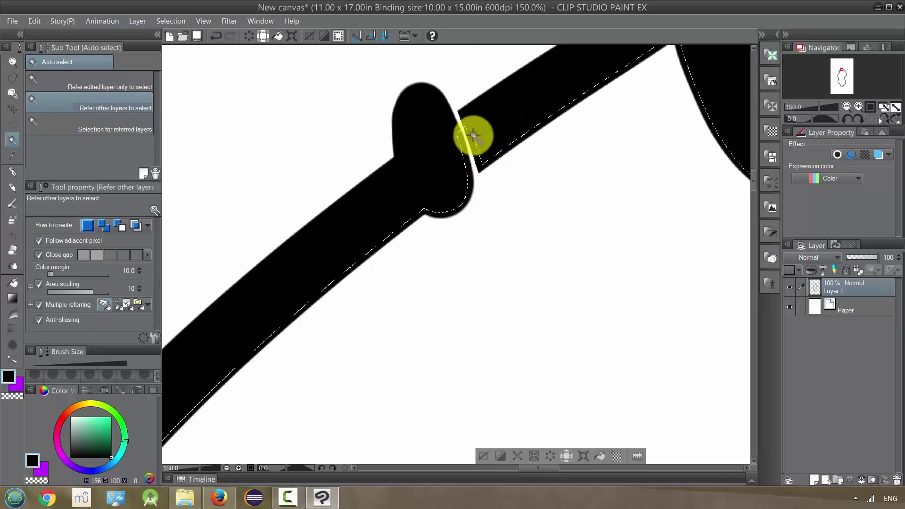
scroll(469, 140, down, 3)
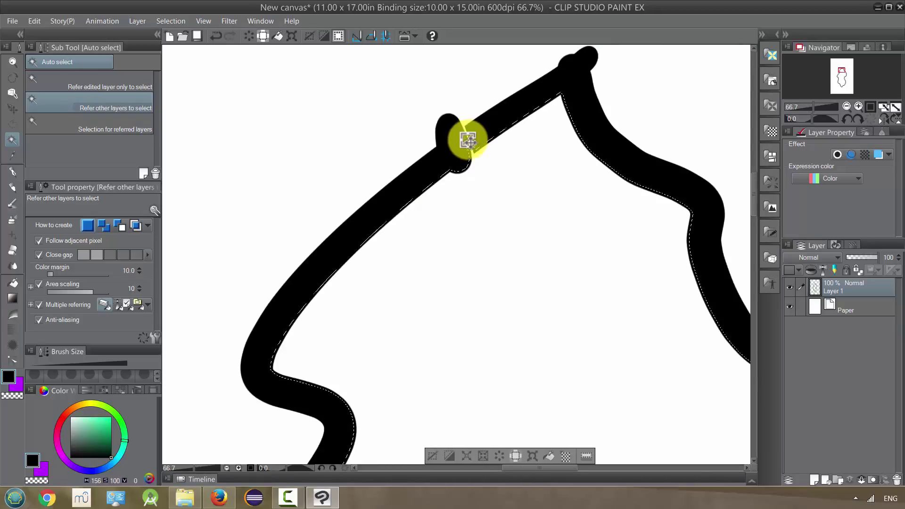
scroll(469, 137, down, 1)
scroll(472, 138, up, 3)
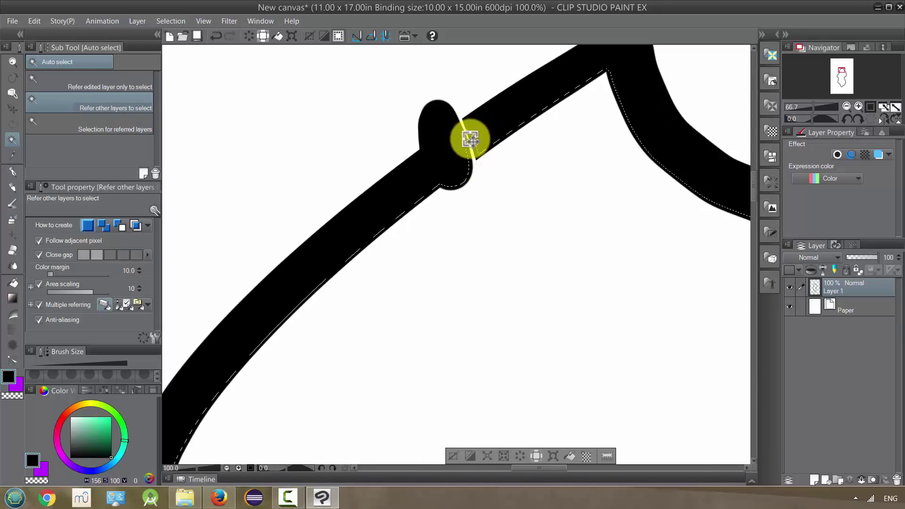
scroll(470, 133, down, 4)
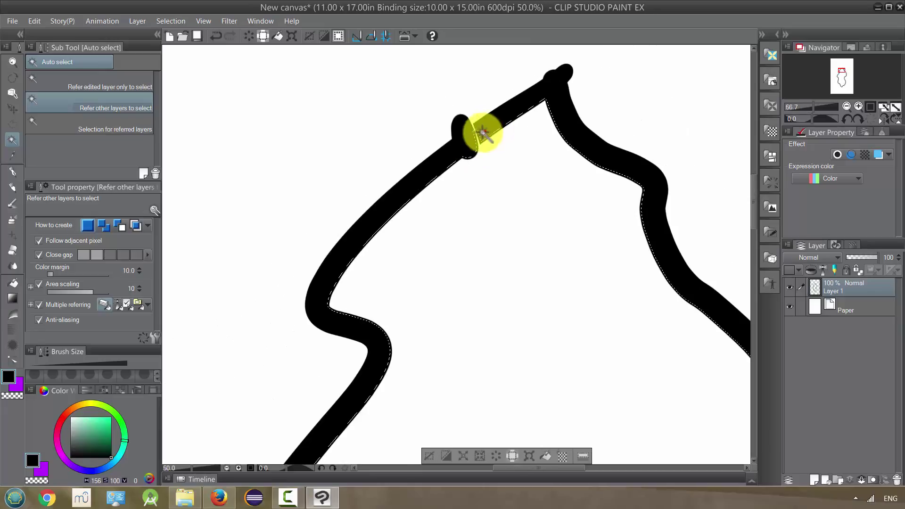
Try an Auto select at the inner mouth of the gap, undo it, and select the outline's interior again.
click(483, 149)
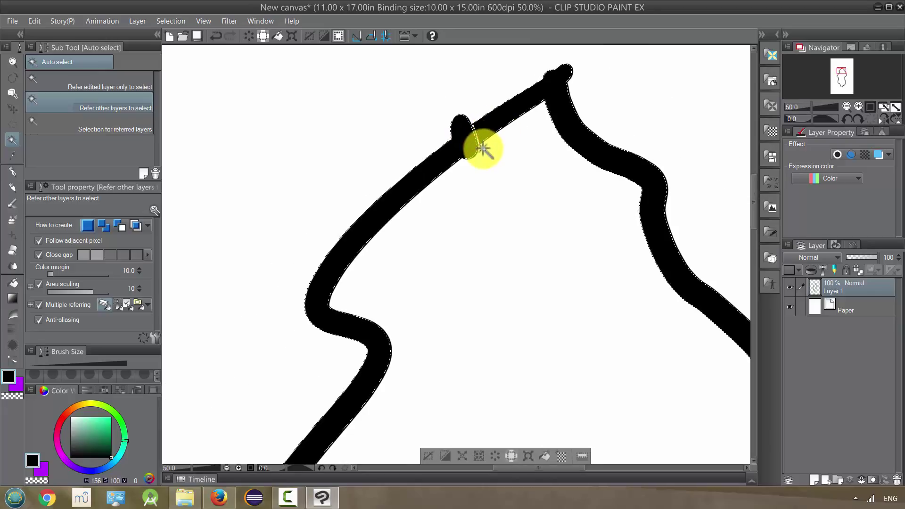
key(ctrl+z)
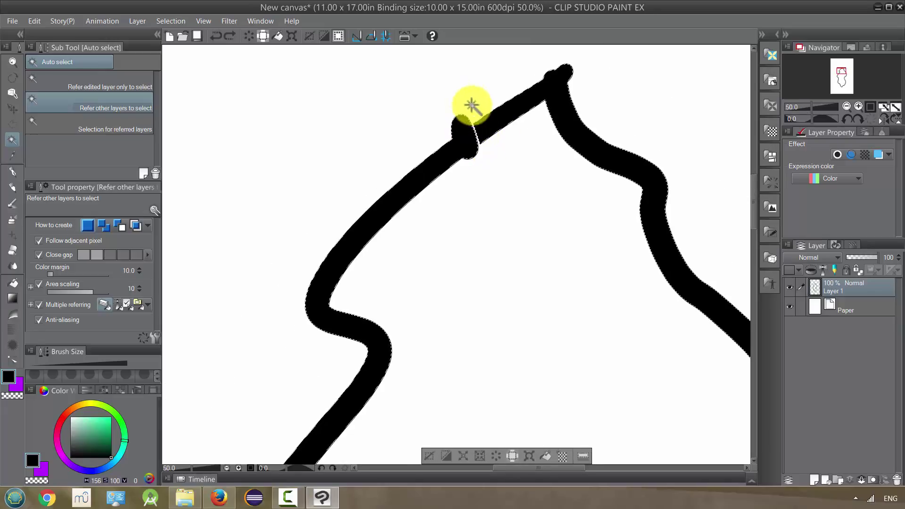
click(500, 155)
scroll(494, 159, down, 1)
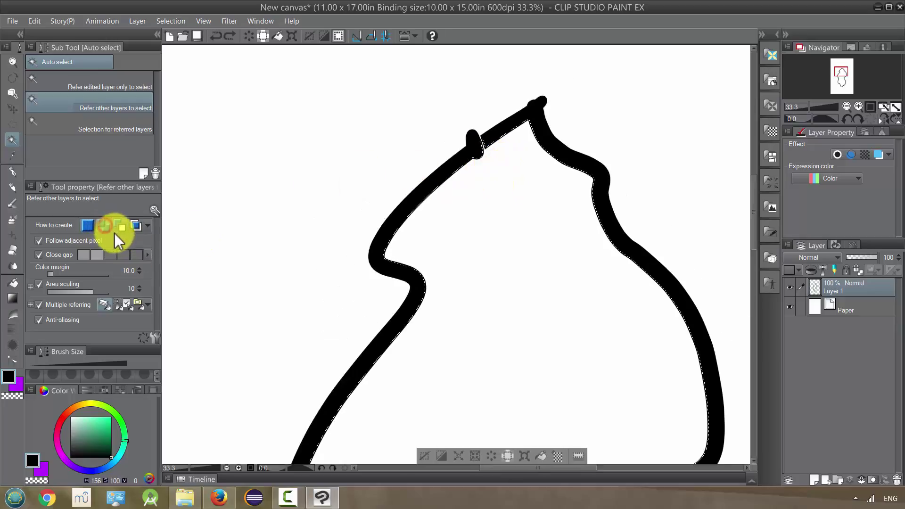
Select the area outside the outline together with its interior, and examine how far the selection edges extend into the black line.
click(425, 105)
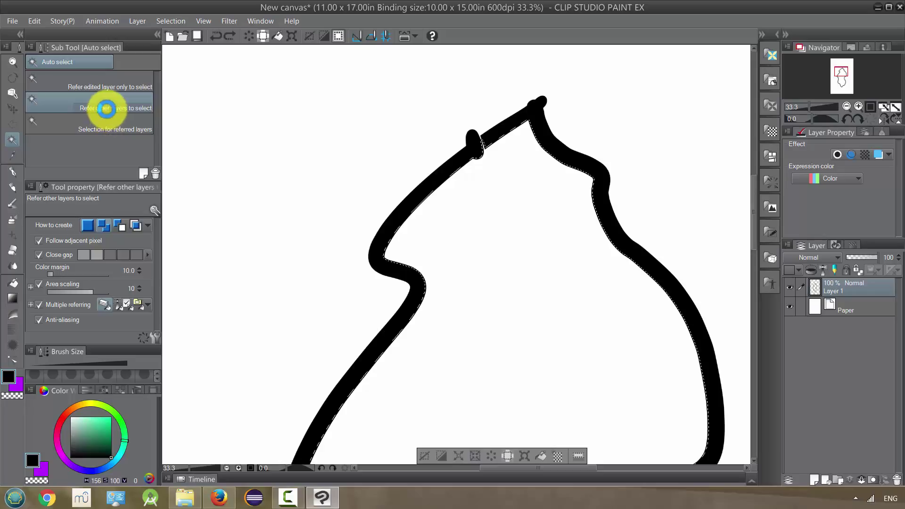
click(568, 140)
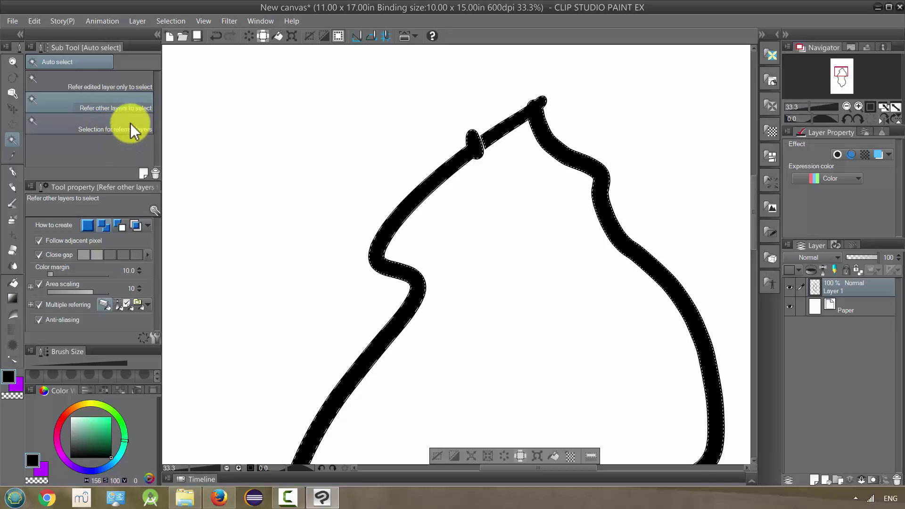
click(482, 163)
scroll(411, 210, up, 5)
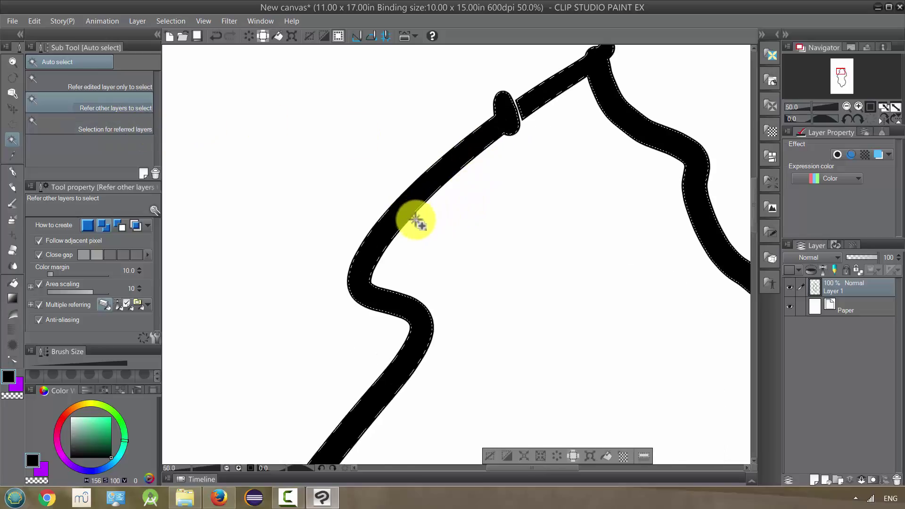
scroll(402, 221, up, 3)
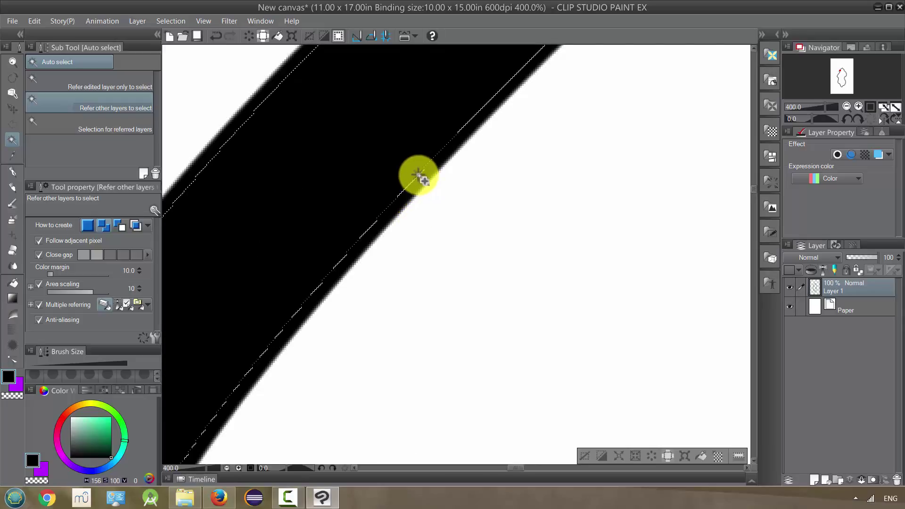
Set Auto select's Area scaling to 20 and clear the current selection.
click(92, 291)
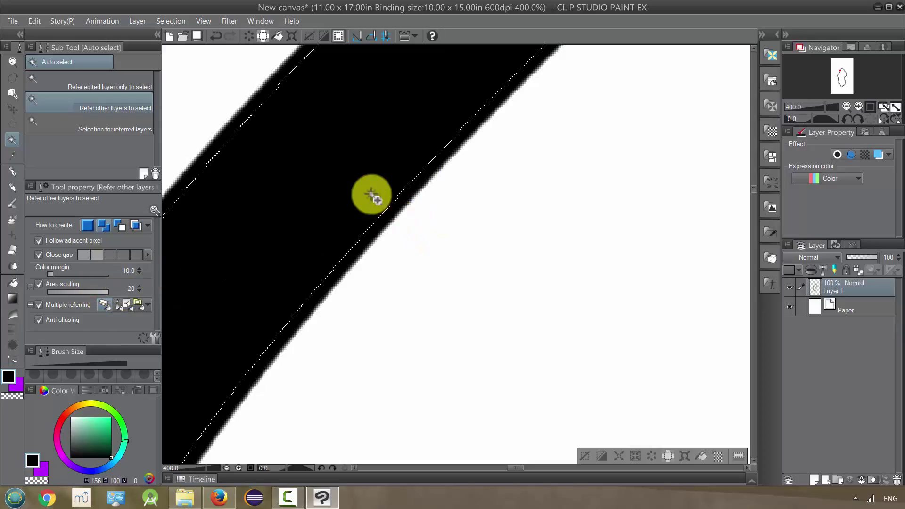
scroll(432, 175, down, 3)
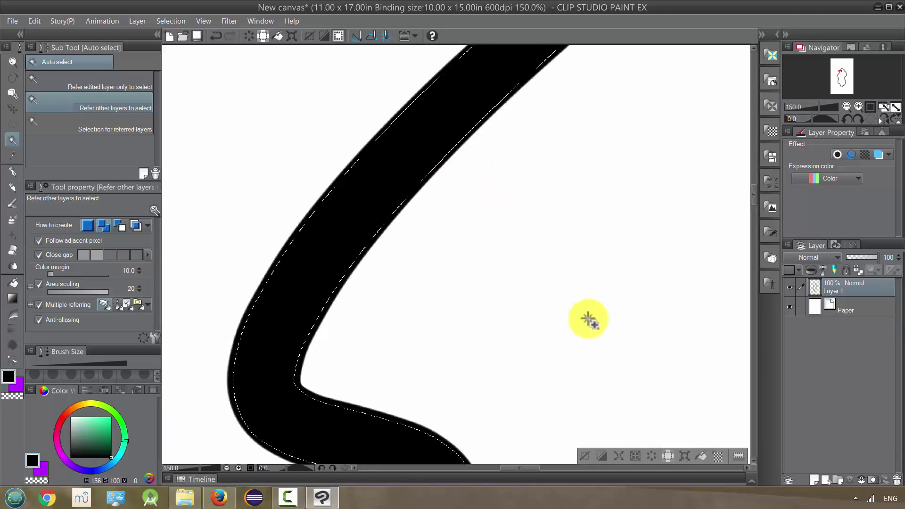
click(587, 458)
Select the outline's interior with the enlarged Area scaling and check how far the selection overlaps the black line.
scroll(608, 406, down, 4)
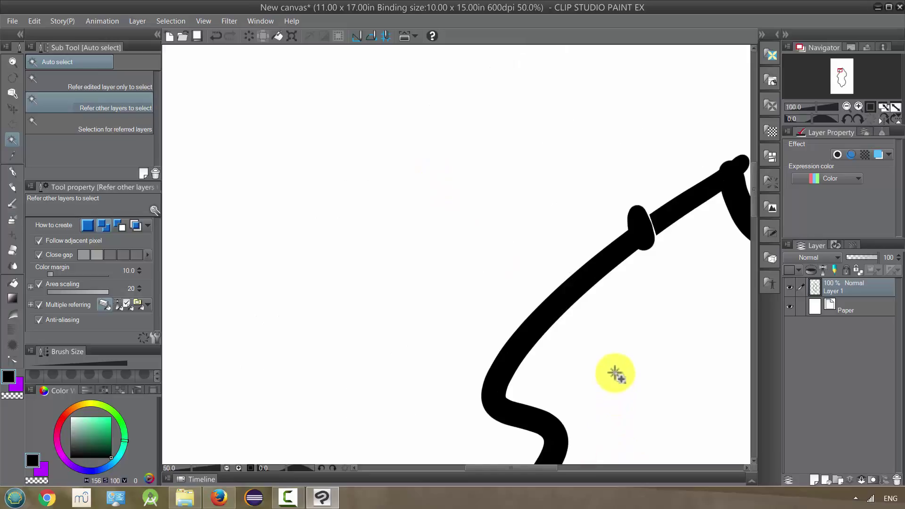
drag(606, 327, 505, 216)
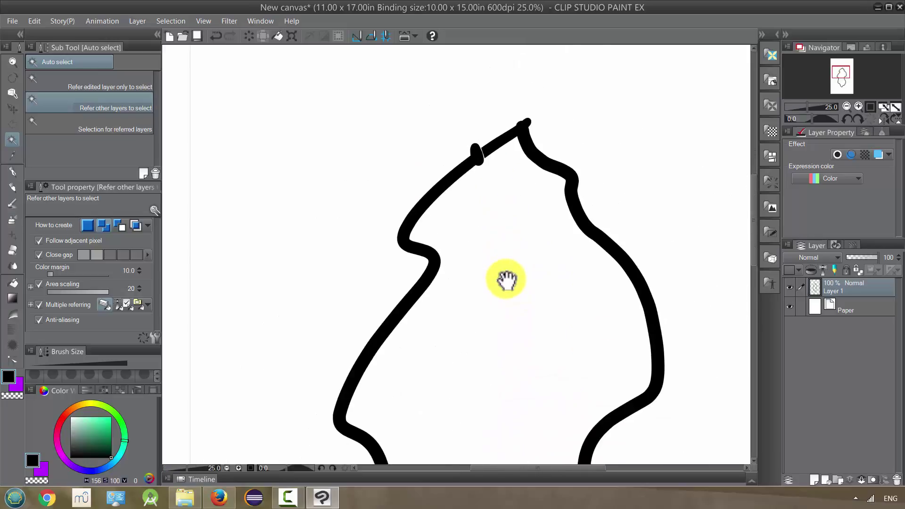
scroll(505, 276, down, 1)
drag(502, 269, 475, 239)
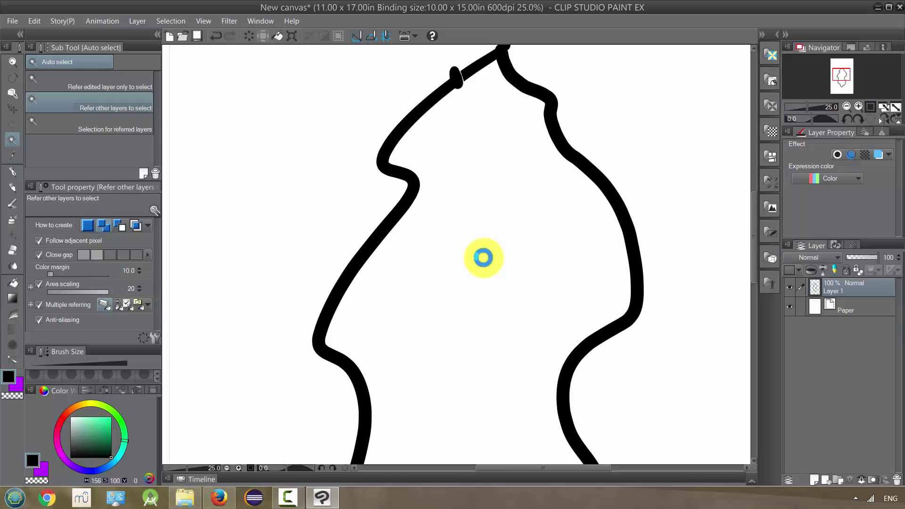
click(482, 258)
scroll(401, 188, up, 4)
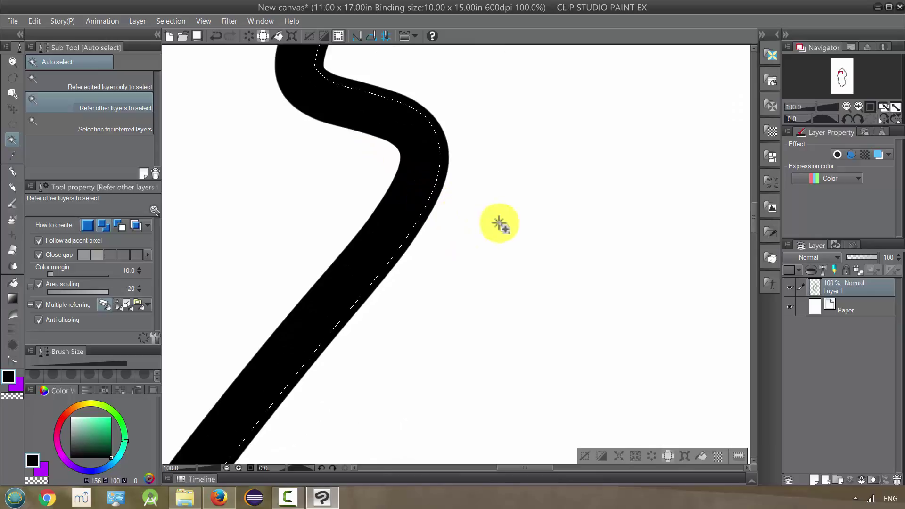
scroll(453, 208, down, 3)
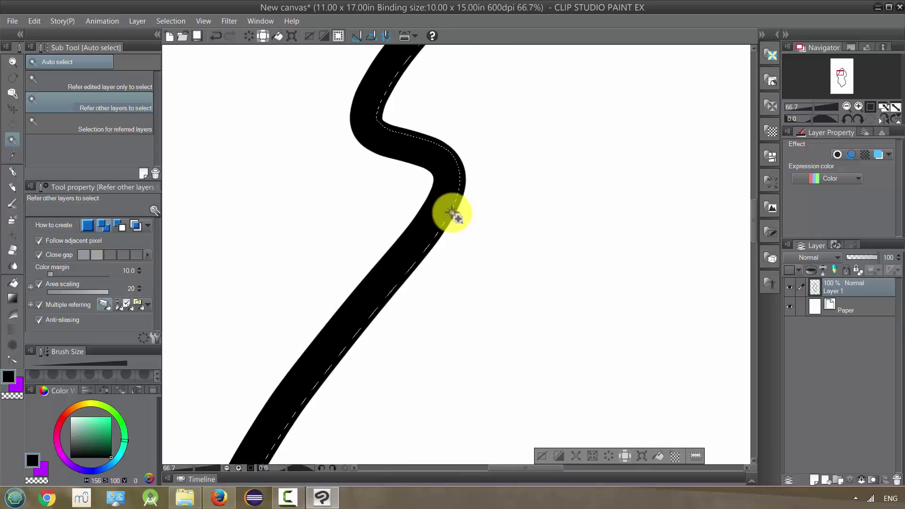
Create a new layer between the outline and the Paper layer, fill the selection with bright green, and check the filled edges.
click(854, 309)
click(815, 481)
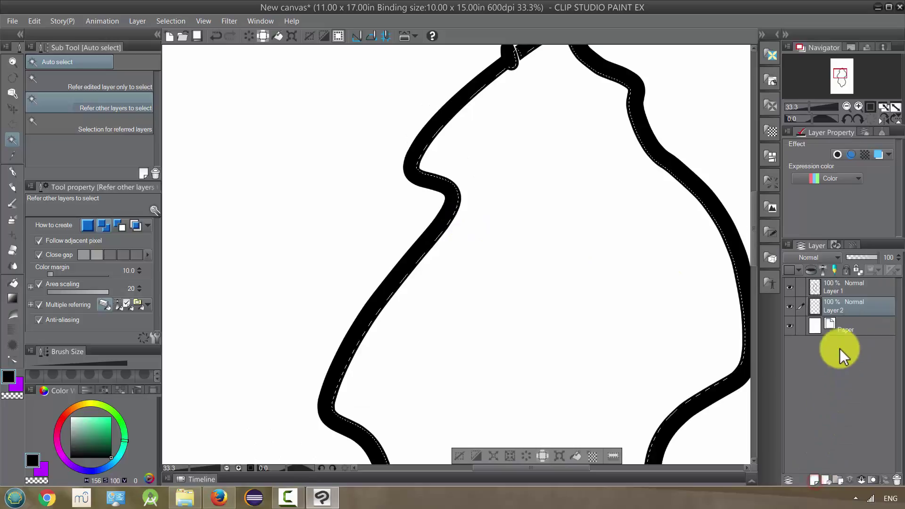
drag(106, 425, 111, 417)
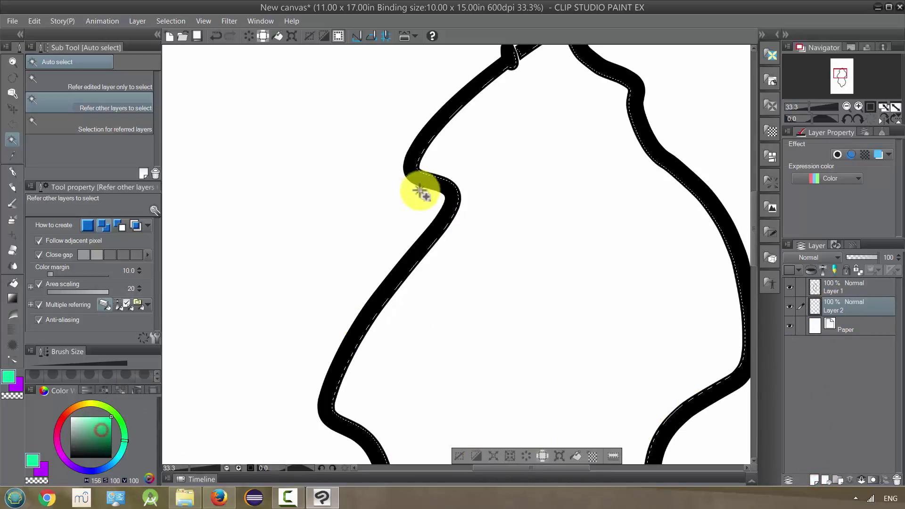
click(579, 456)
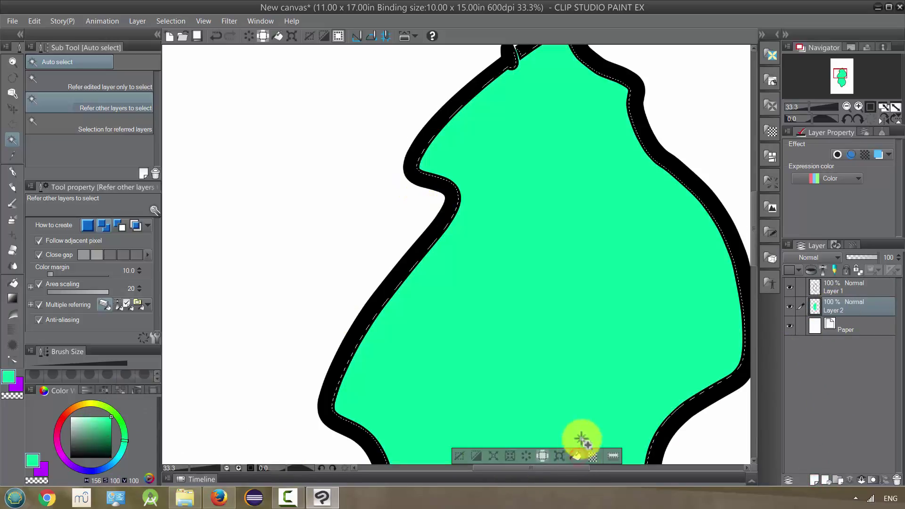
scroll(627, 264, down, 3)
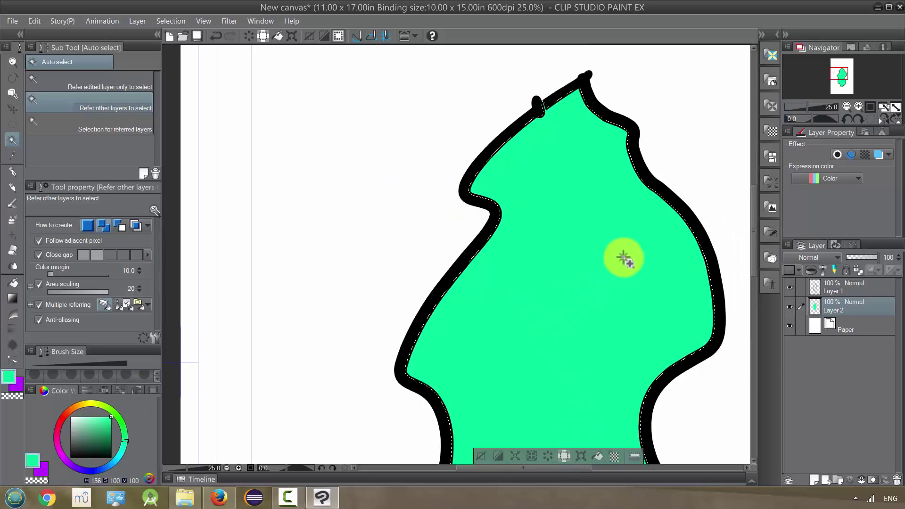
scroll(616, 255, up, 2)
scroll(615, 255, up, 1)
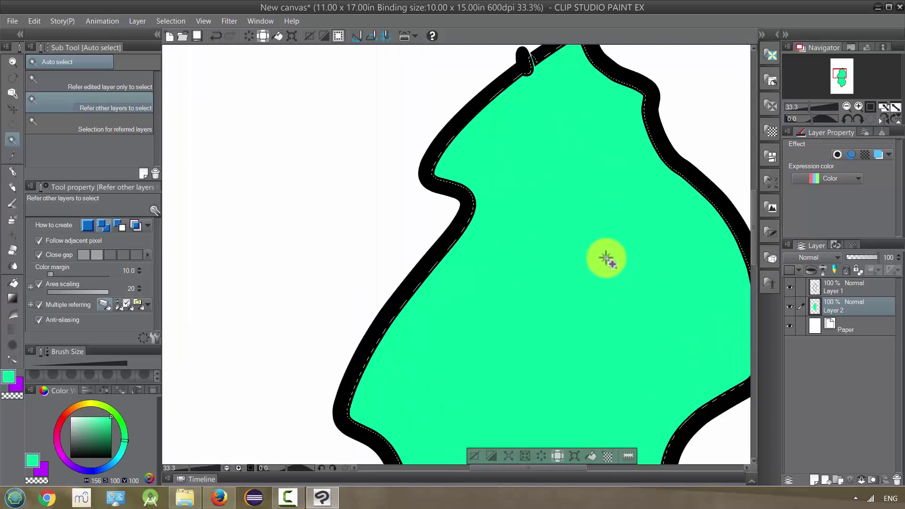
Undo the green fill, the added layer and the interior selection.
key(ctrl+z)
key(ctrl+z)
key(ctrl+z)
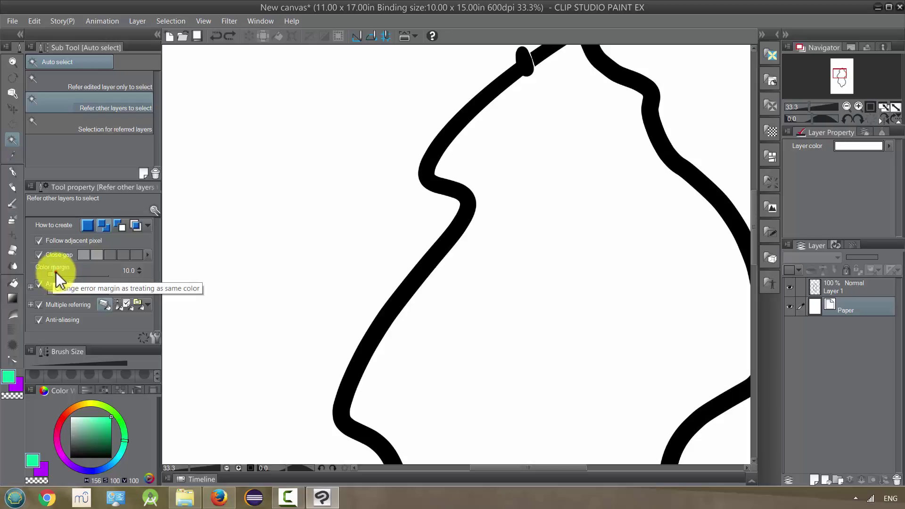
Set Auto select's Color margin to 95.4.
drag(56, 272, 106, 273)
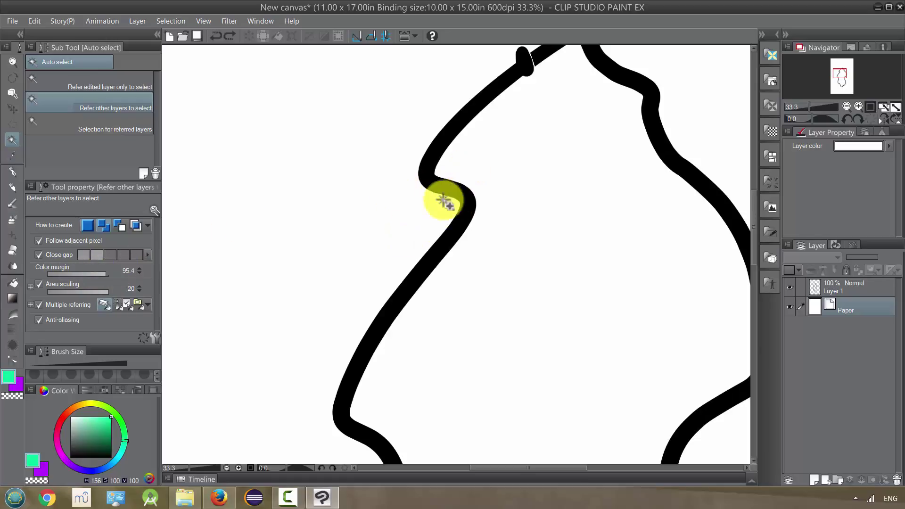
Draw a zigzag scribble inside the outline on Layer 1 with the G-pen in orange-red.
click(70, 409)
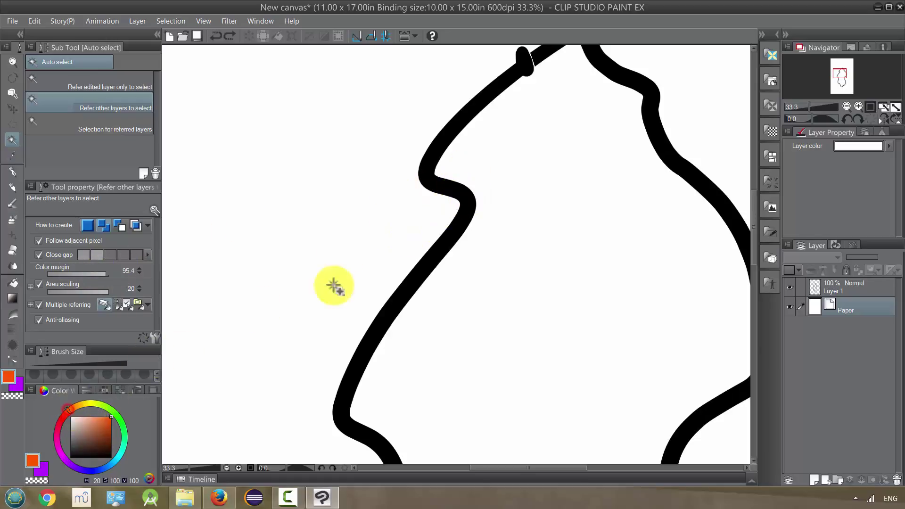
click(16, 177)
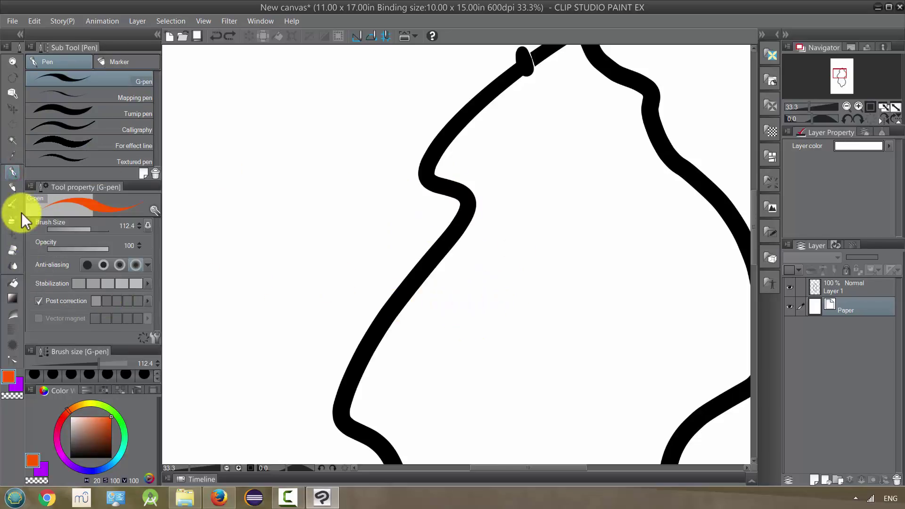
click(840, 287)
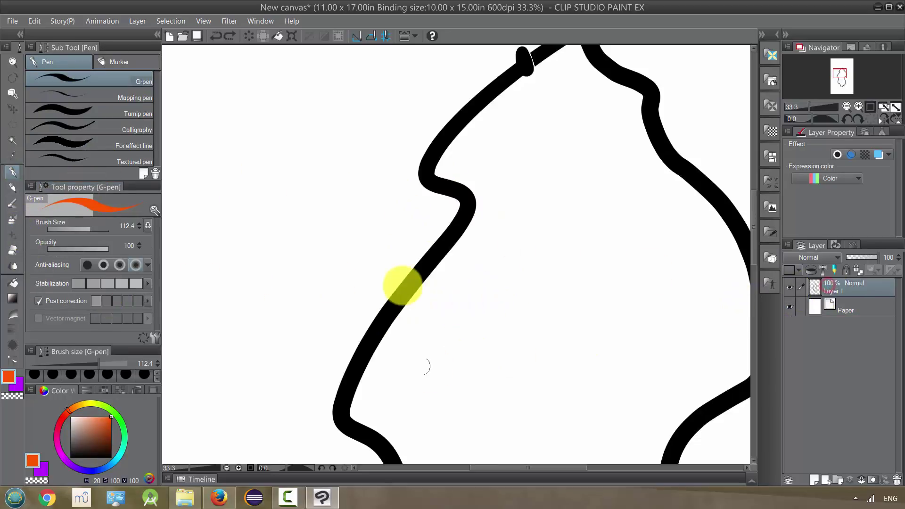
mouse_move(505, 245)
mouse_down()
mouse_move(476, 302)
mouse_move(526, 334)
mouse_up()
scroll(527, 313, down, 1)
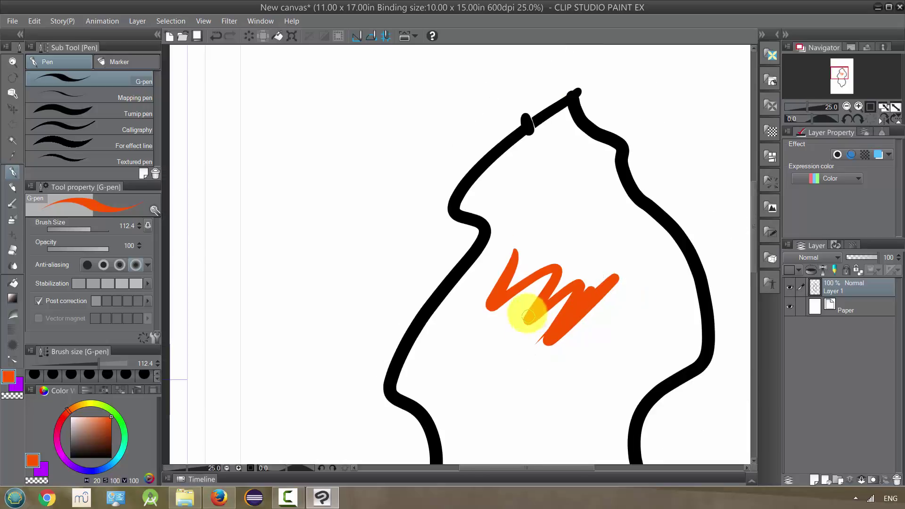
Draw a bright green scribble and a yellow zigzag side by side on the canvas outside the outline.
click(112, 417)
drag(362, 217, 295, 350)
mouse_move(363, 162)
mouse_down()
mouse_move(344, 162)
mouse_move(333, 267)
mouse_move(316, 282)
mouse_up()
click(91, 403)
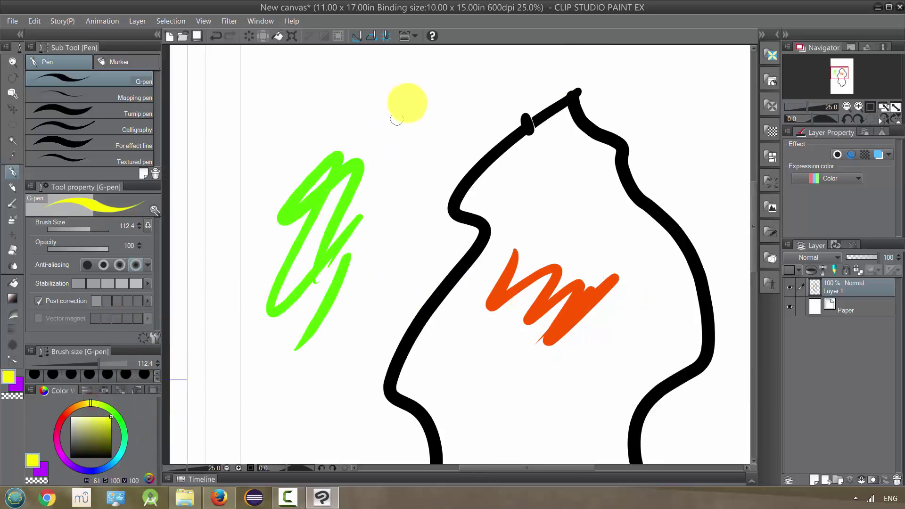
mouse_move(411, 100)
mouse_down()
mouse_move(402, 248)
mouse_move(383, 289)
mouse_up()
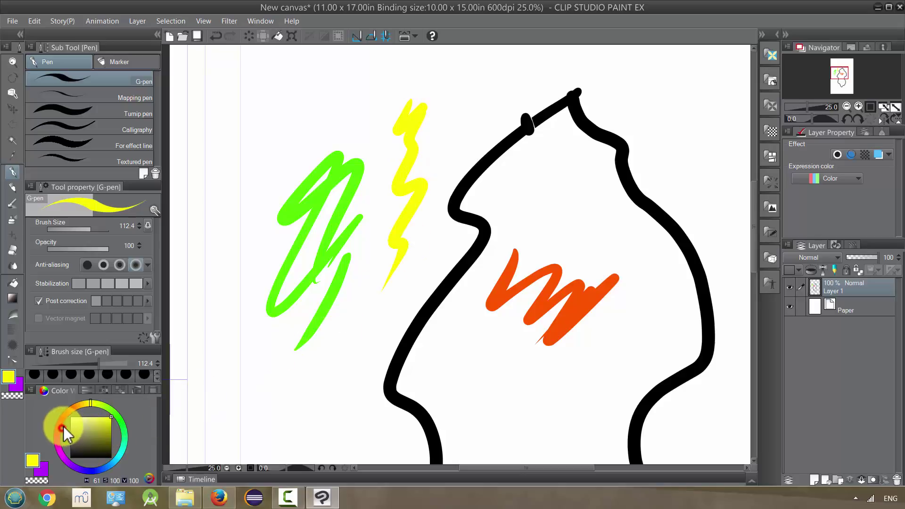
Draw a dark maroon scribble below the green one, outside the outline.
click(57, 428)
drag(99, 443, 132, 443)
mouse_move(329, 366)
mouse_down()
mouse_move(257, 421)
mouse_move(253, 404)
mouse_move(331, 417)
mouse_up()
scroll(338, 392, down, 3)
scroll(337, 392, up, 3)
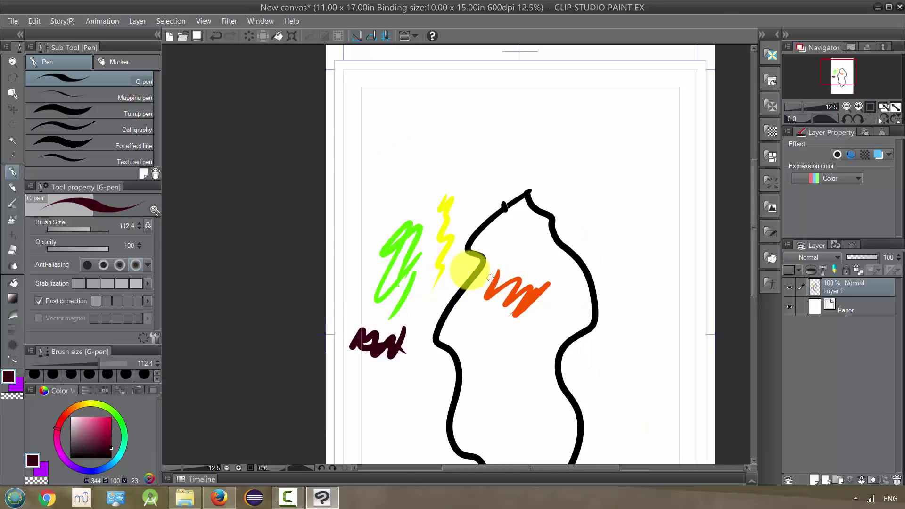
click(94, 246)
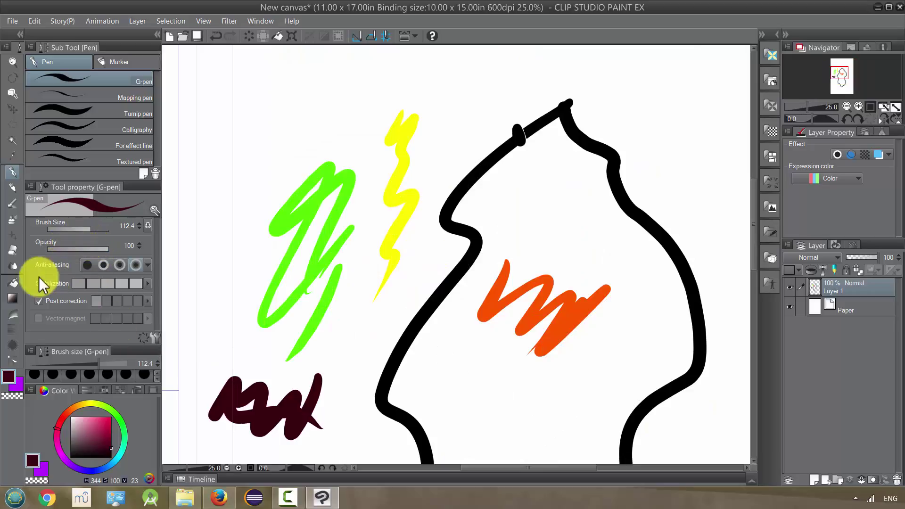
Turn off Auto select's Follow adjacent pixel and select the white area outside the outline with Area scaling at 20.
click(13, 141)
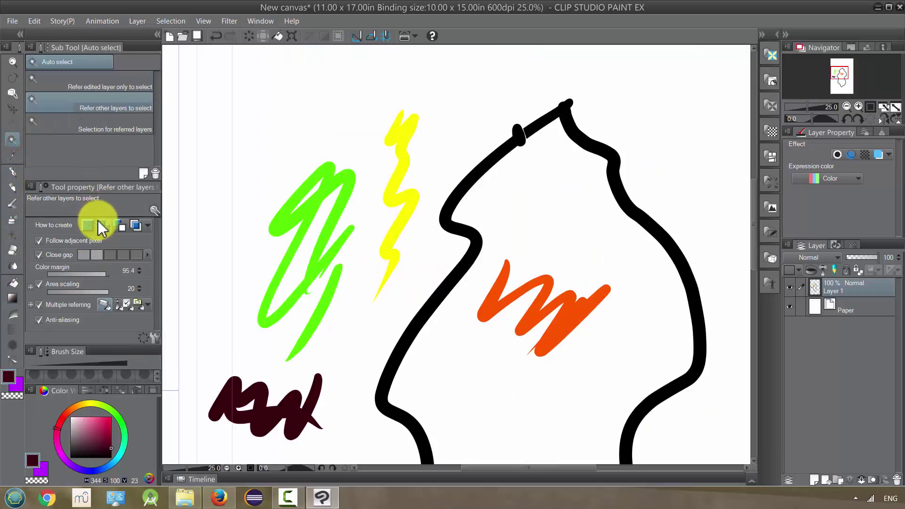
click(39, 241)
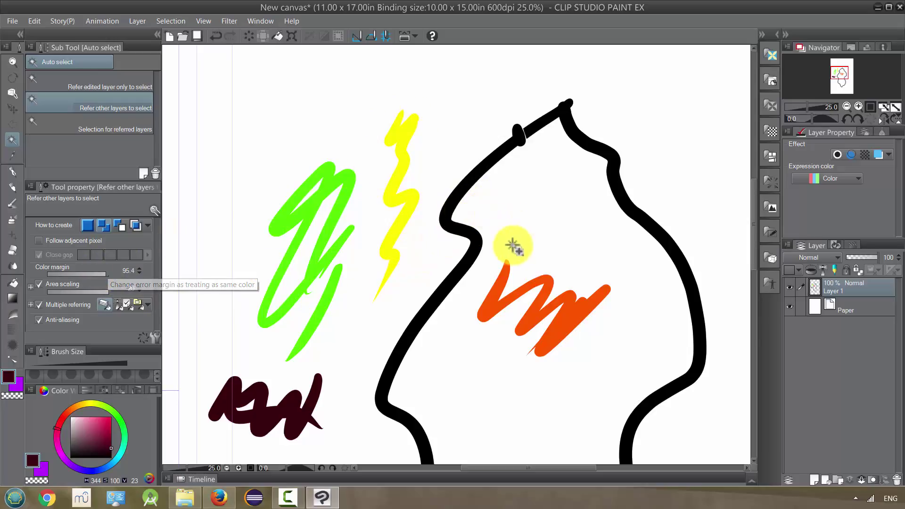
click(453, 137)
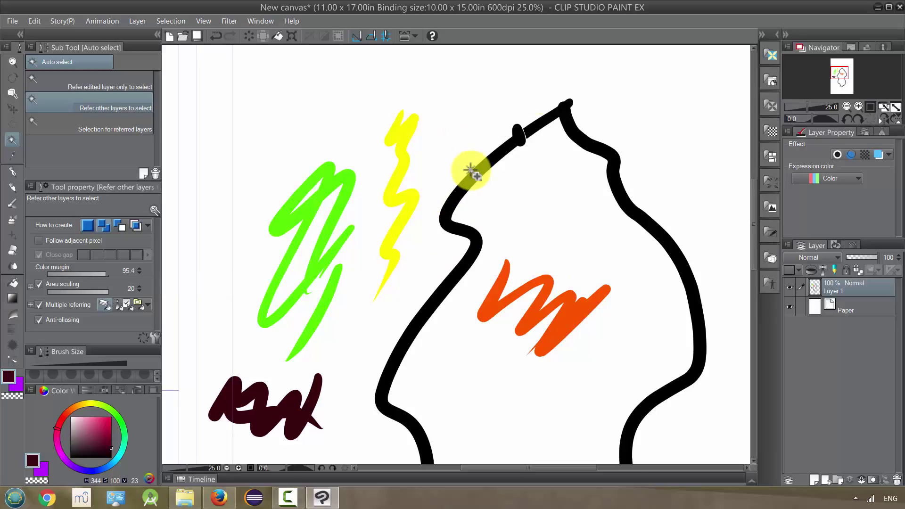
mouse_move(540, 158)
mouse_down()
mouse_move(537, 165)
mouse_move(483, 138)
mouse_up()
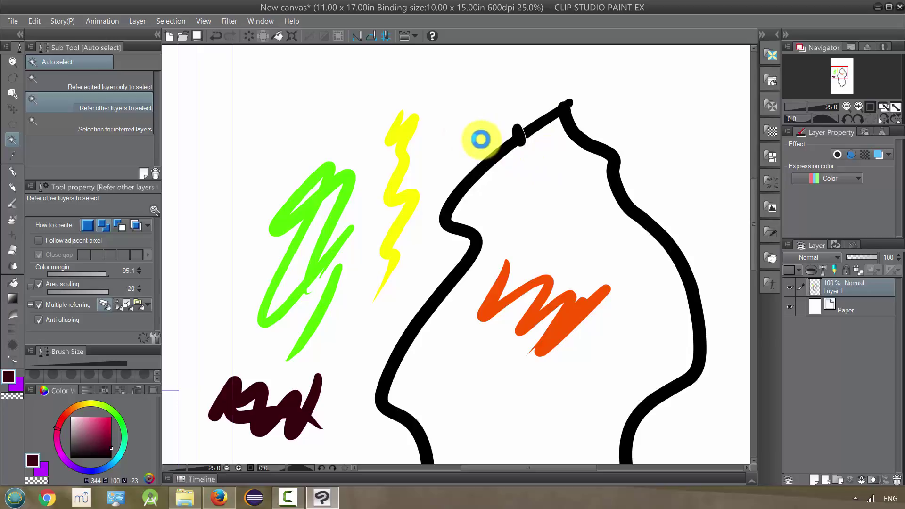
mouse_move(486, 123)
mouse_down()
mouse_move(530, 153)
mouse_move(505, 101)
mouse_move(491, 121)
mouse_up()
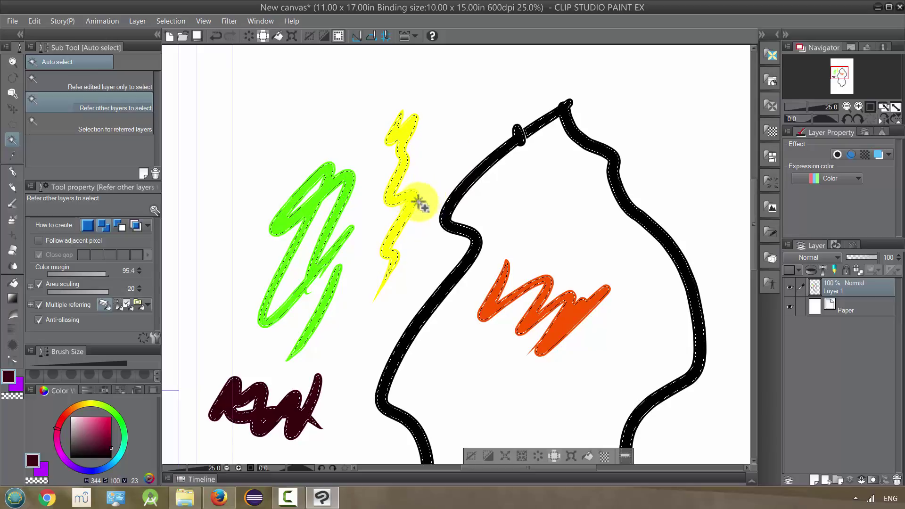
Inspect the selection border around the yellow zigzag up close and undo the selection.
scroll(419, 201, up, 5)
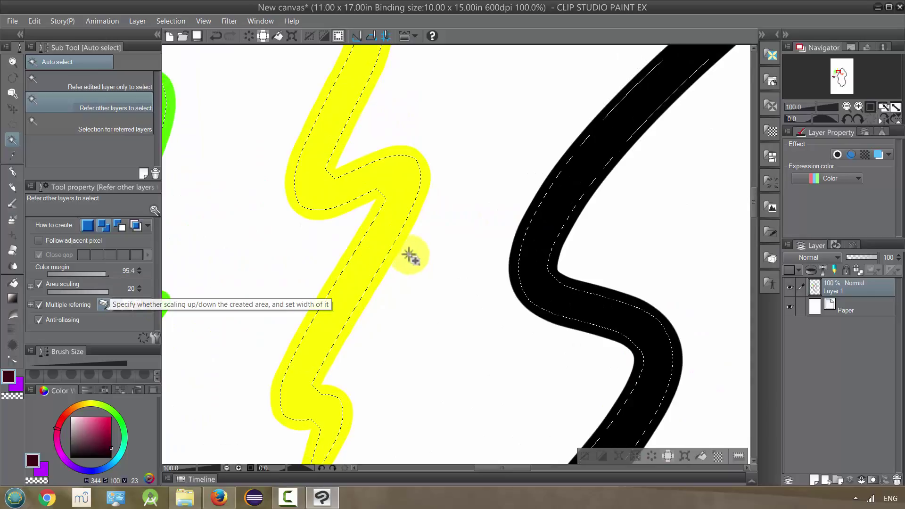
scroll(410, 256, down, 2)
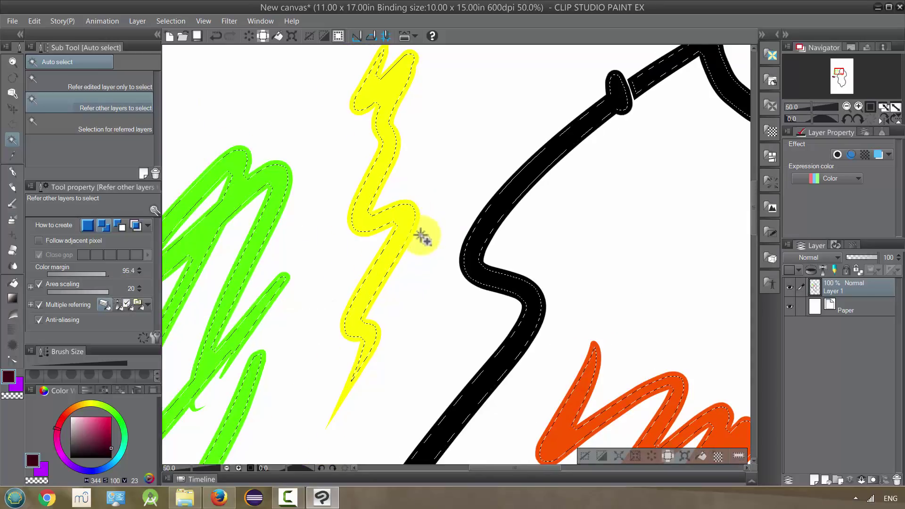
scroll(427, 242, down, 1)
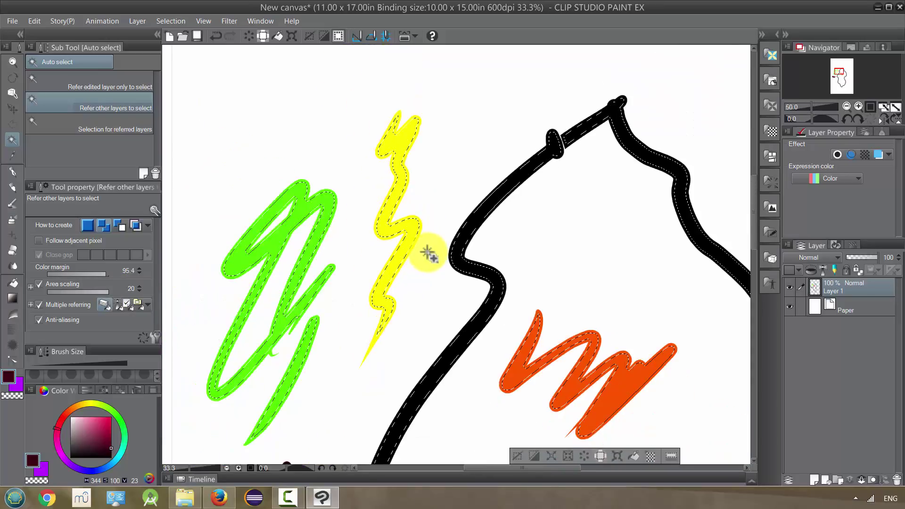
key(ctrl+z)
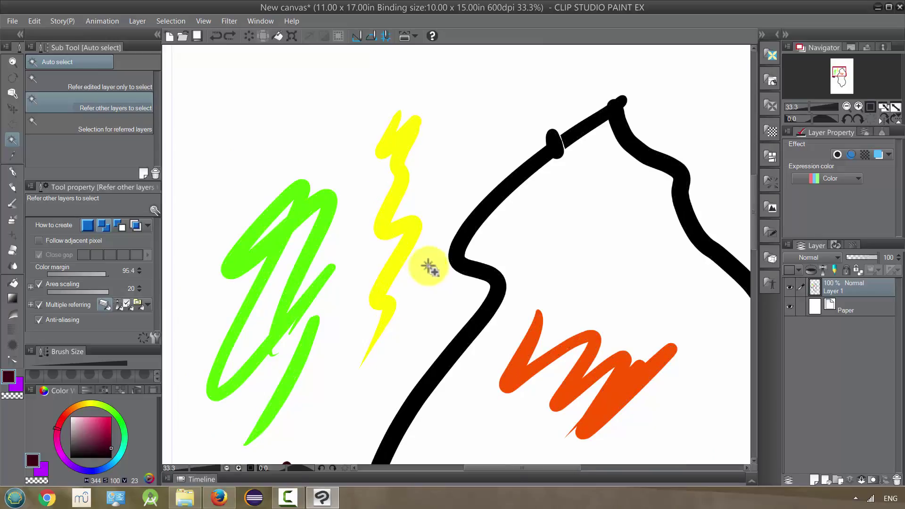
Set Auto select's Area scaling to -20 and select the white background beside the yellow zigzag.
click(102, 292)
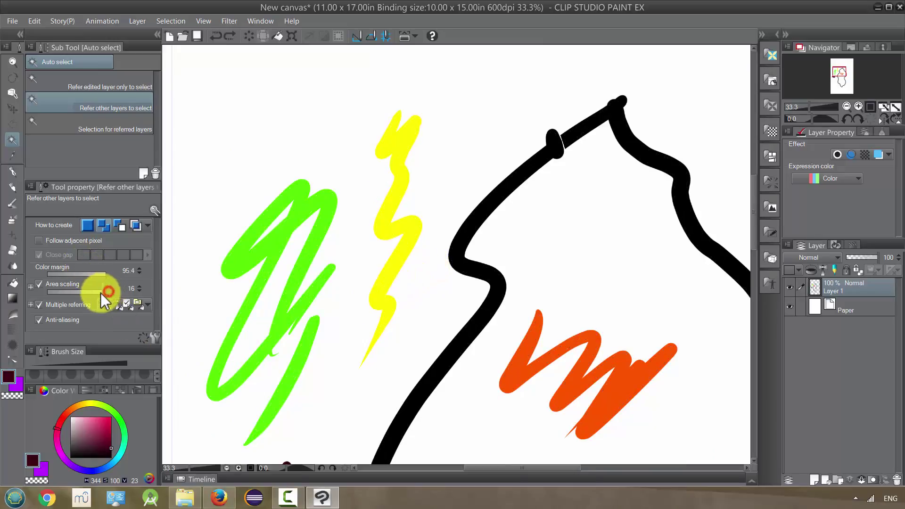
drag(85, 294, 55, 293)
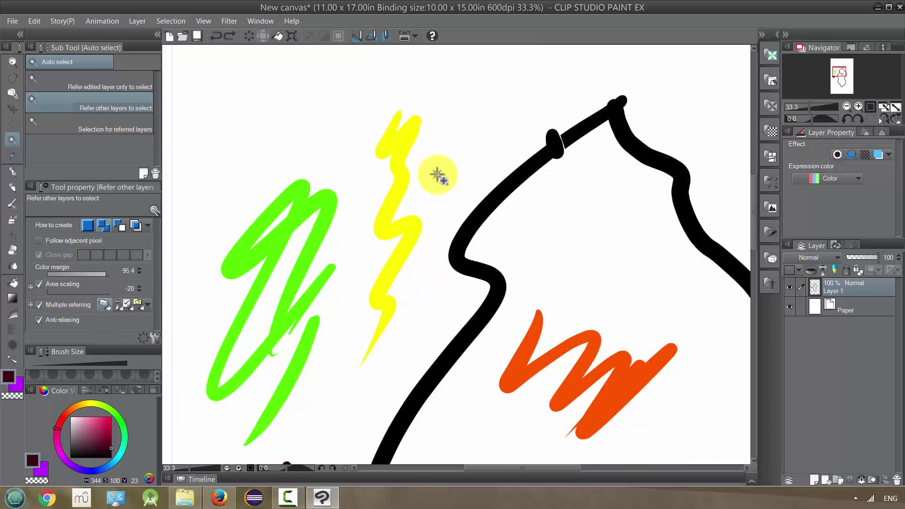
click(429, 202)
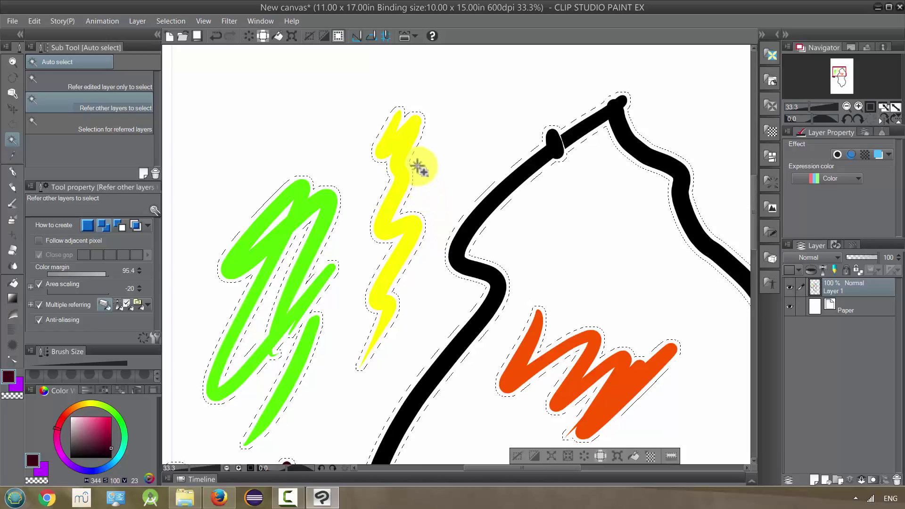
scroll(542, 347, down, 1)
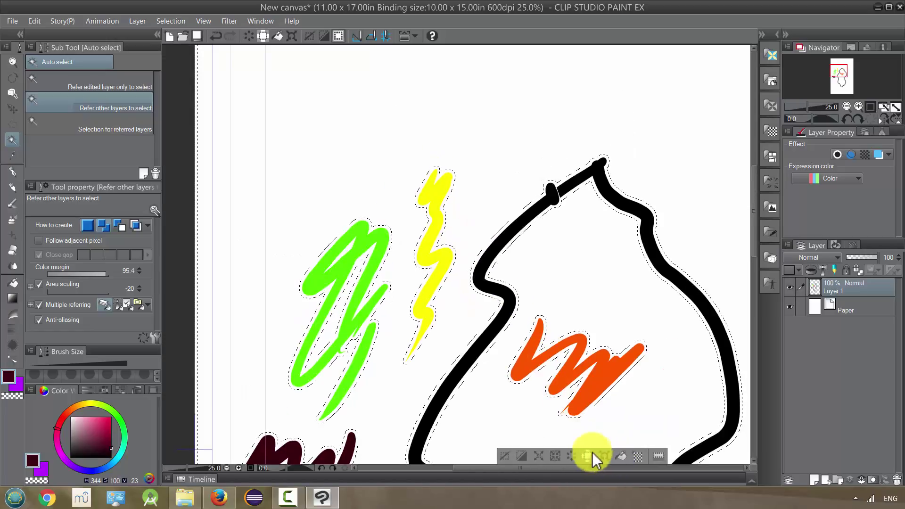
Choose a muted pink, fill the selected background with it, and check the margins around the strokes.
click(94, 439)
drag(92, 440, 86, 428)
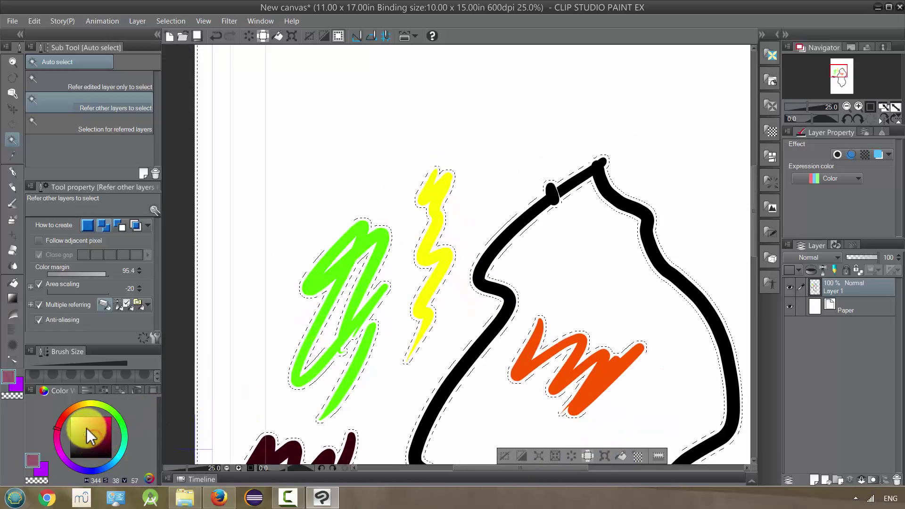
click(622, 456)
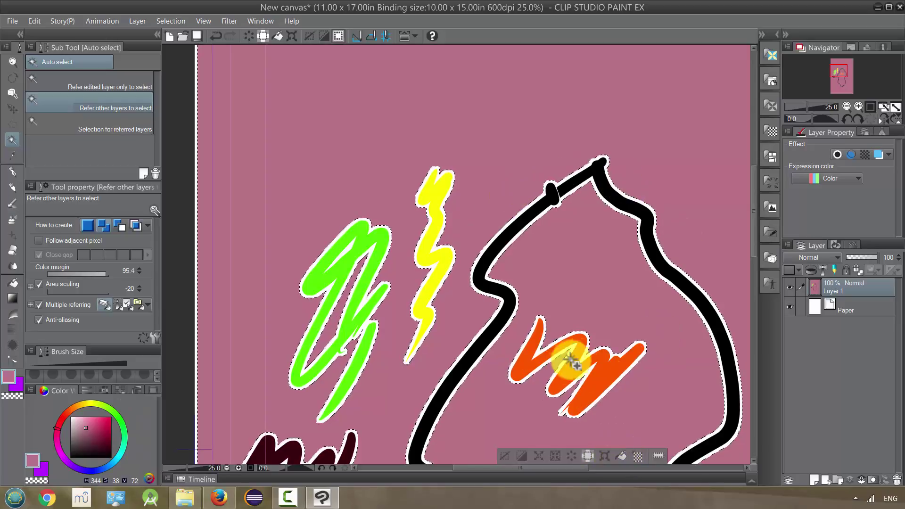
scroll(572, 359, down, 5)
scroll(576, 250, up, 5)
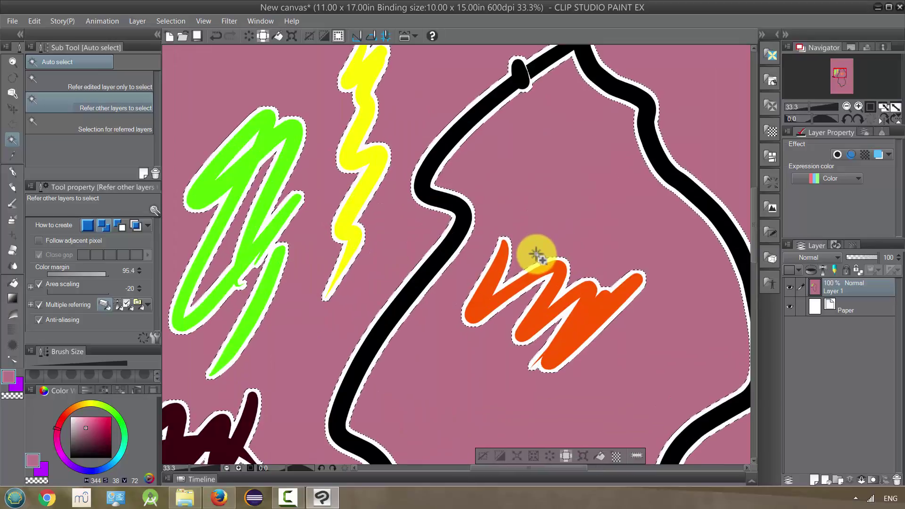
Undo the pink fill and the background selection.
key(ctrl+z)
key(ctrl+z)
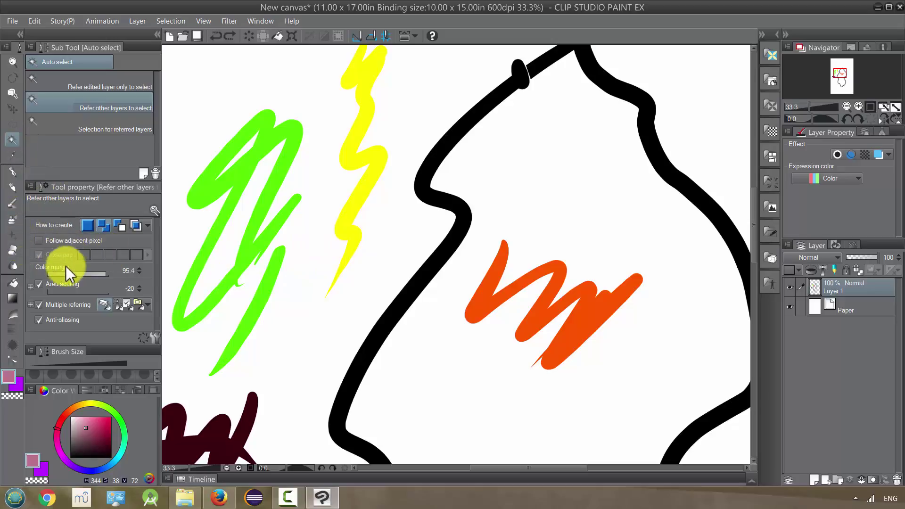
Set Auto select's Area scaling to 0 and select the green scribble together with similar colors within the 95.4 Color margin.
click(76, 293)
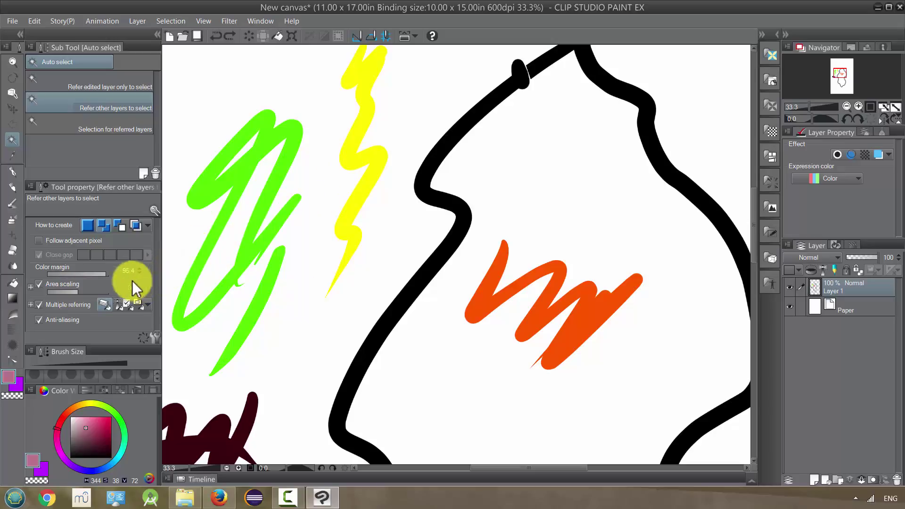
click(261, 215)
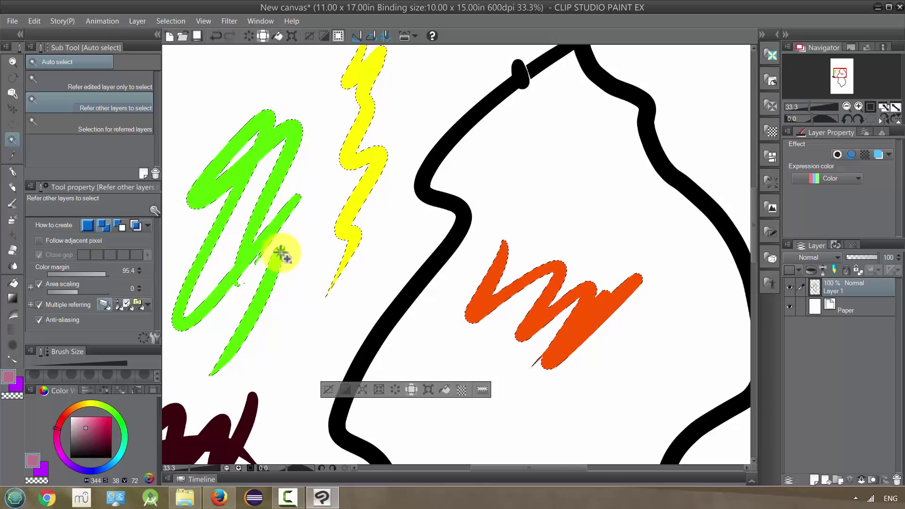
scroll(486, 287, down, 1)
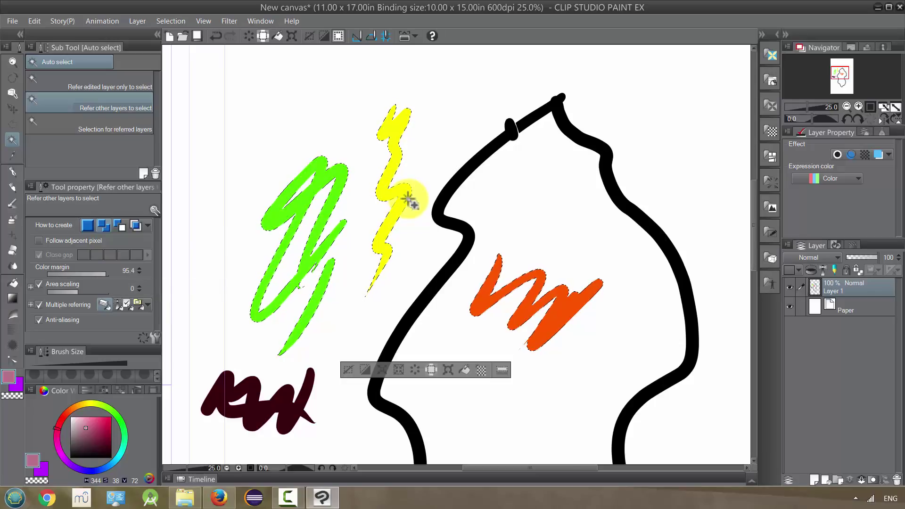
Undo the multi-color selection and select only the yellow zigzag with Color margin set to 22.9.
key(ctrl+z)
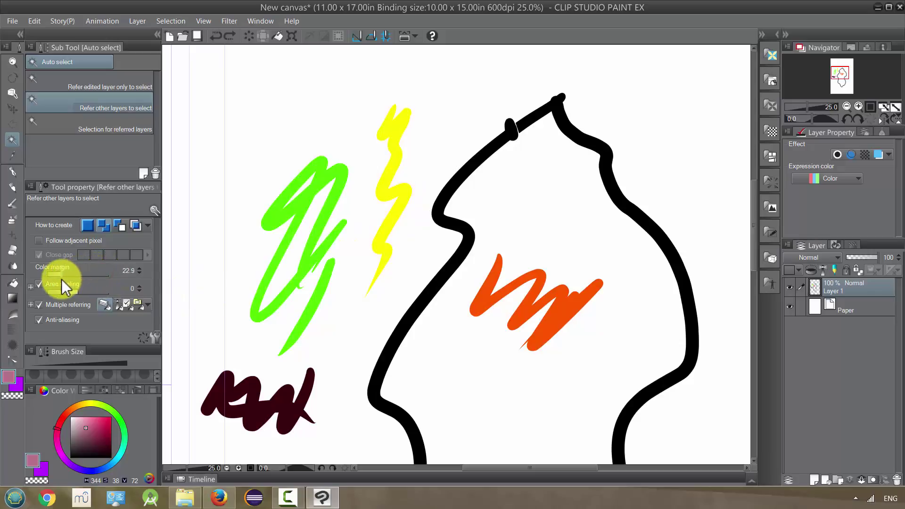
click(399, 211)
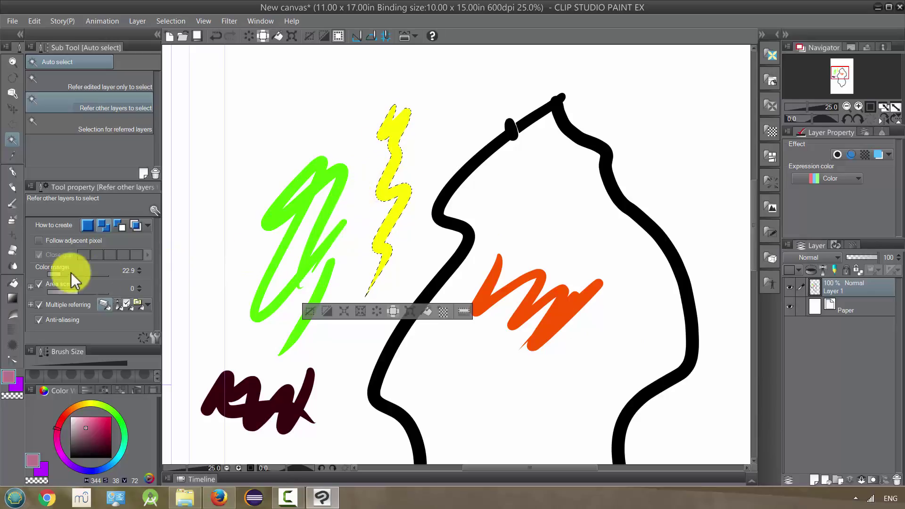
Paint muted pink G-pen strokes across the selected yellow zigzag and clear the selection.
click(10, 172)
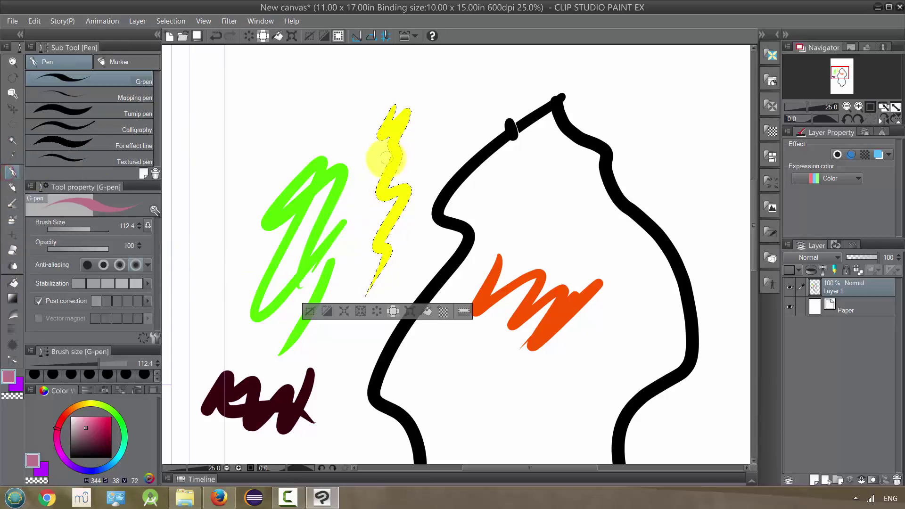
mouse_move(436, 170)
mouse_down()
mouse_move(370, 210)
mouse_move(347, 263)
mouse_move(434, 237)
mouse_move(476, 181)
mouse_up()
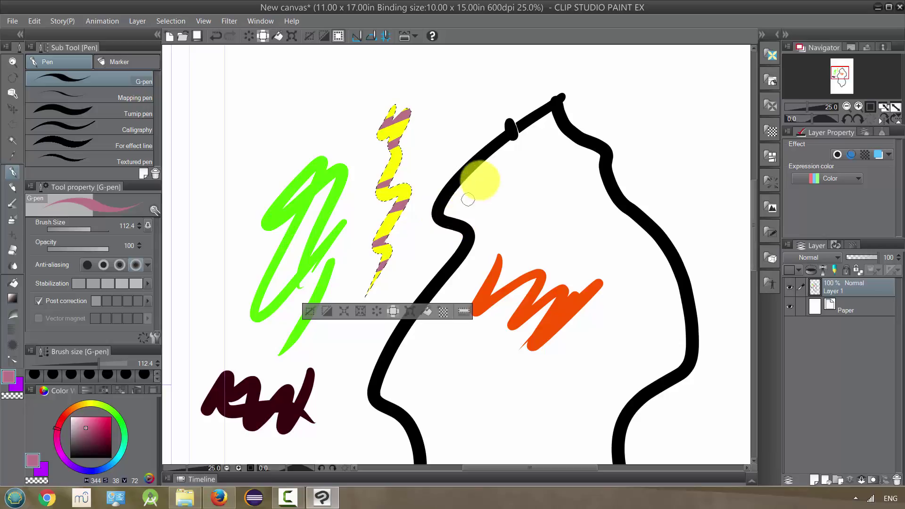
click(305, 313)
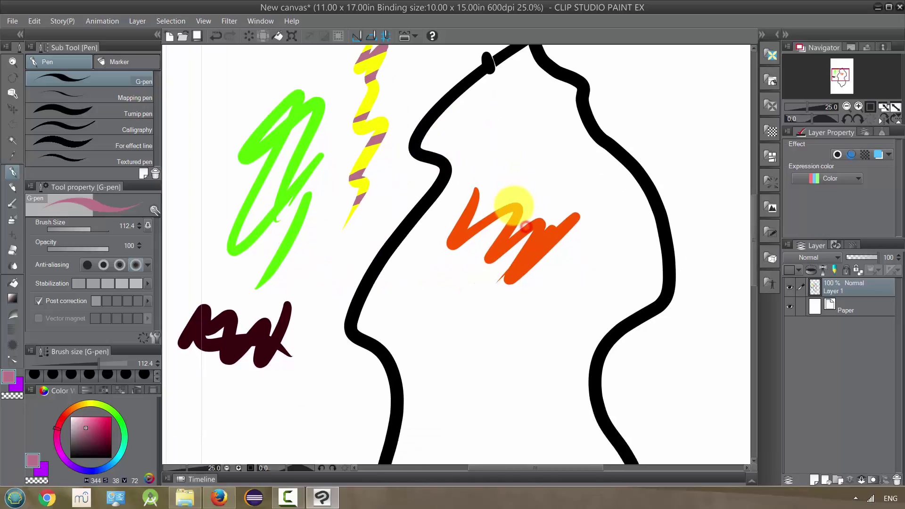